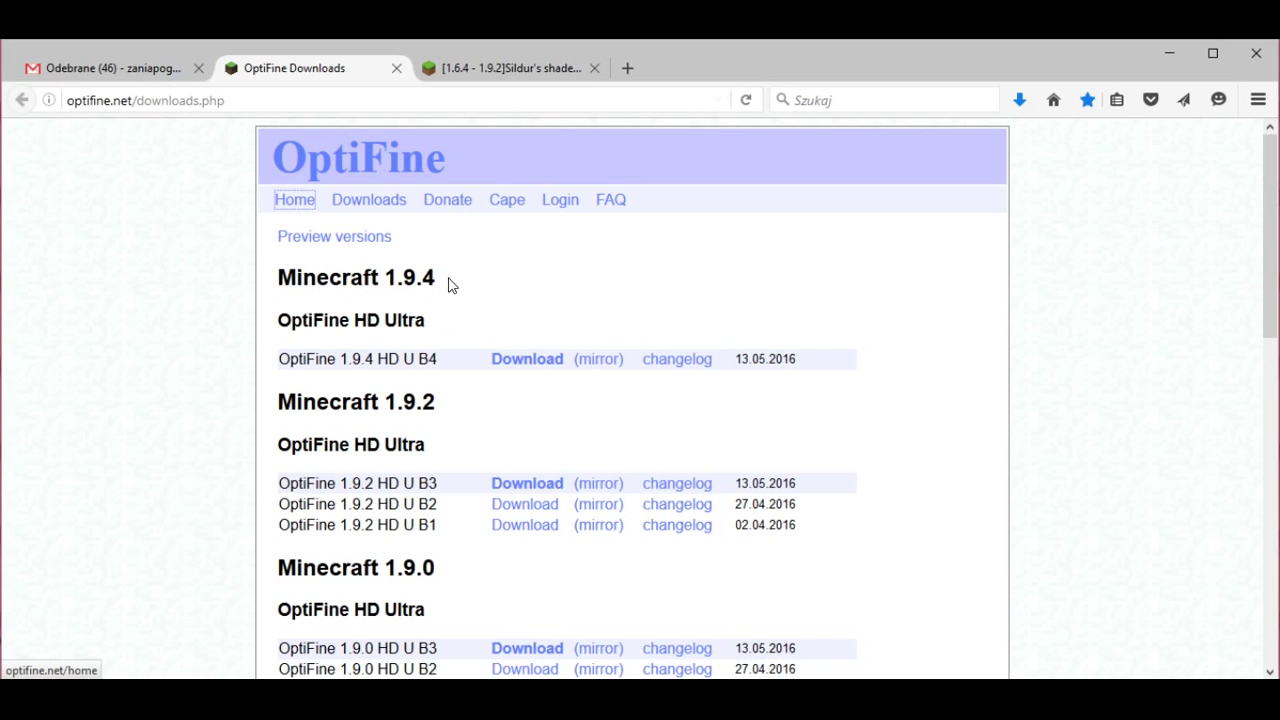
# Examine the OptiFine download list for the Minecraft versions on offer and the OptiFine 1.9.4 HD U B4 entry.
pyautogui.moveTo(443, 283); pyautogui.dragTo(280, 280)
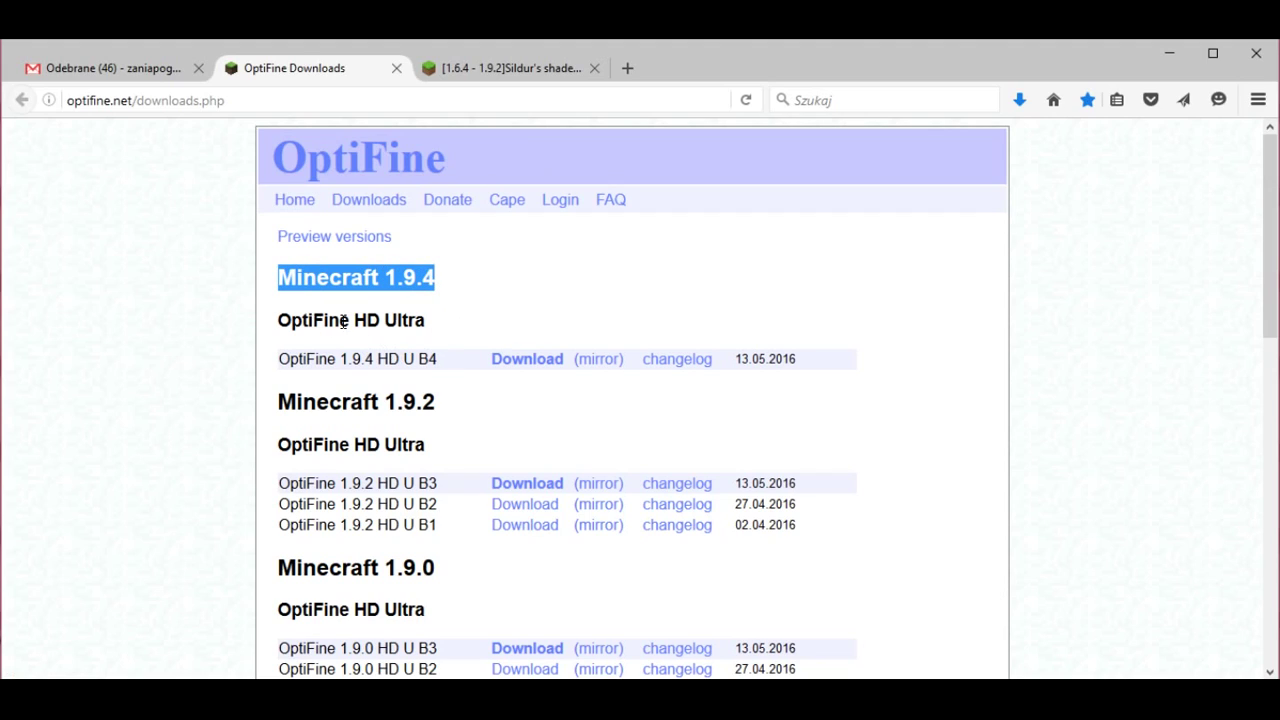
pyautogui.moveTo(446, 361); pyautogui.dragTo(278, 363)
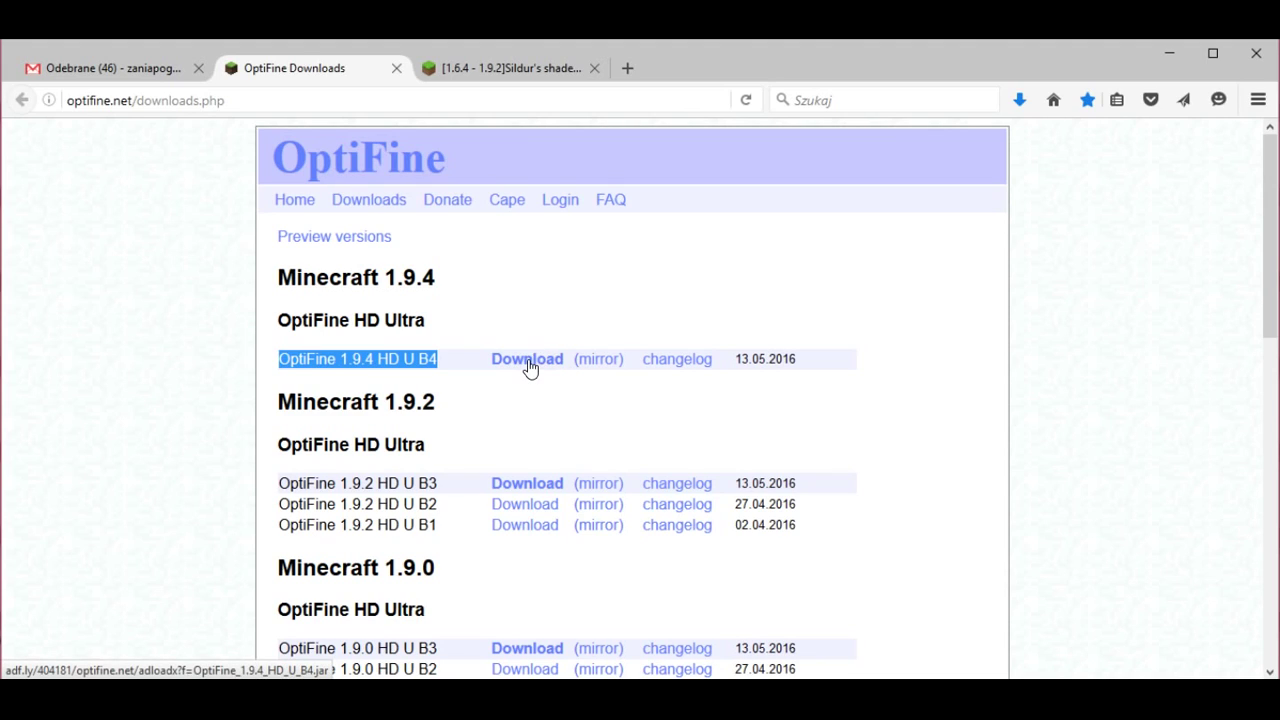
pyautogui.moveTo(437, 405); pyautogui.dragTo(343, 403)
pyautogui.scroll(-3, 350, 420)
pyautogui.moveTo(437, 406); pyautogui.dragTo(365, 410)
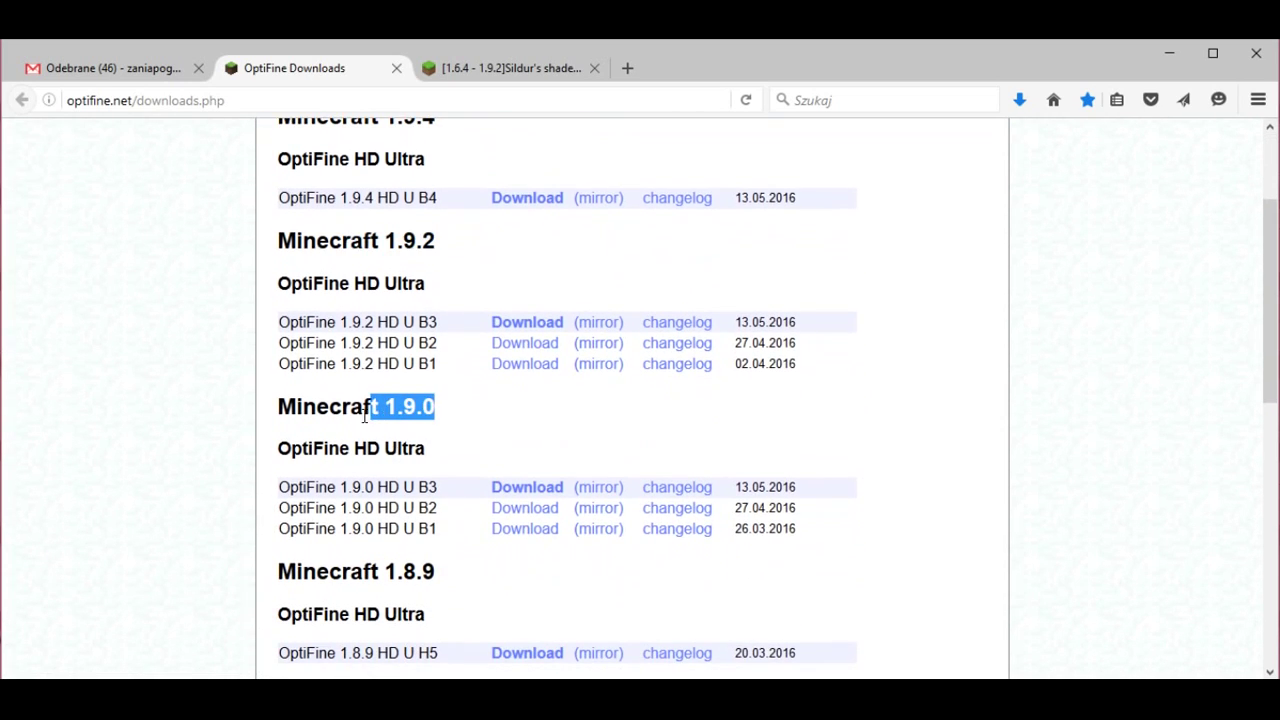
pyautogui.scroll(-2, 365, 430)
pyautogui.scroll(-2, 365, 430)
pyautogui.moveTo(440, 384); pyautogui.dragTo(365, 384)
pyautogui.scroll(-3, 370, 420)
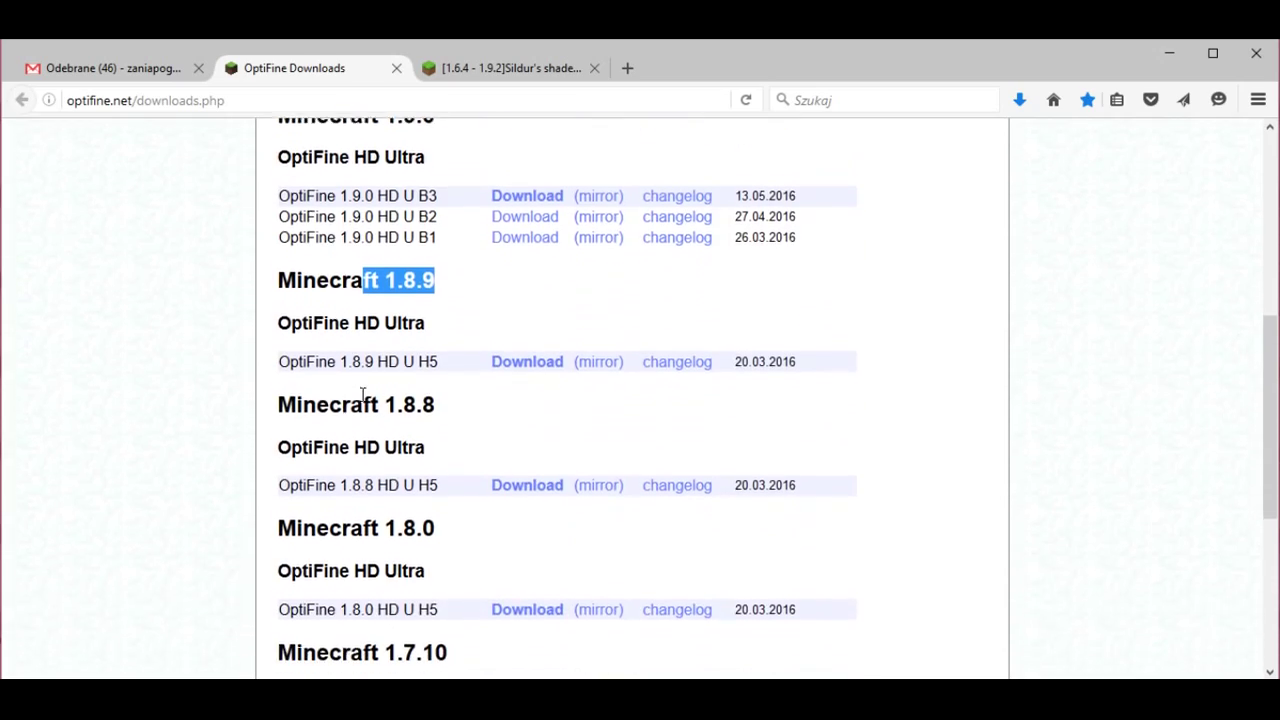
pyautogui.scroll(5, 385, 525)
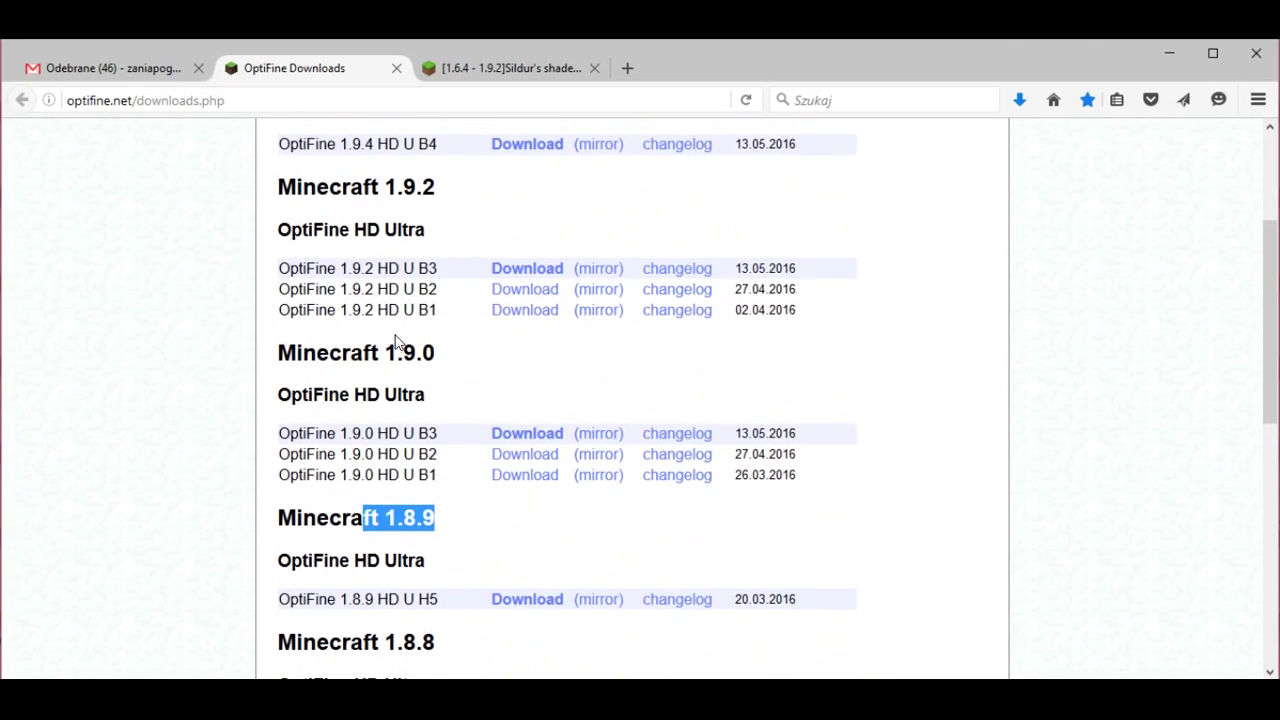
pyautogui.scroll(1, 416, 404)
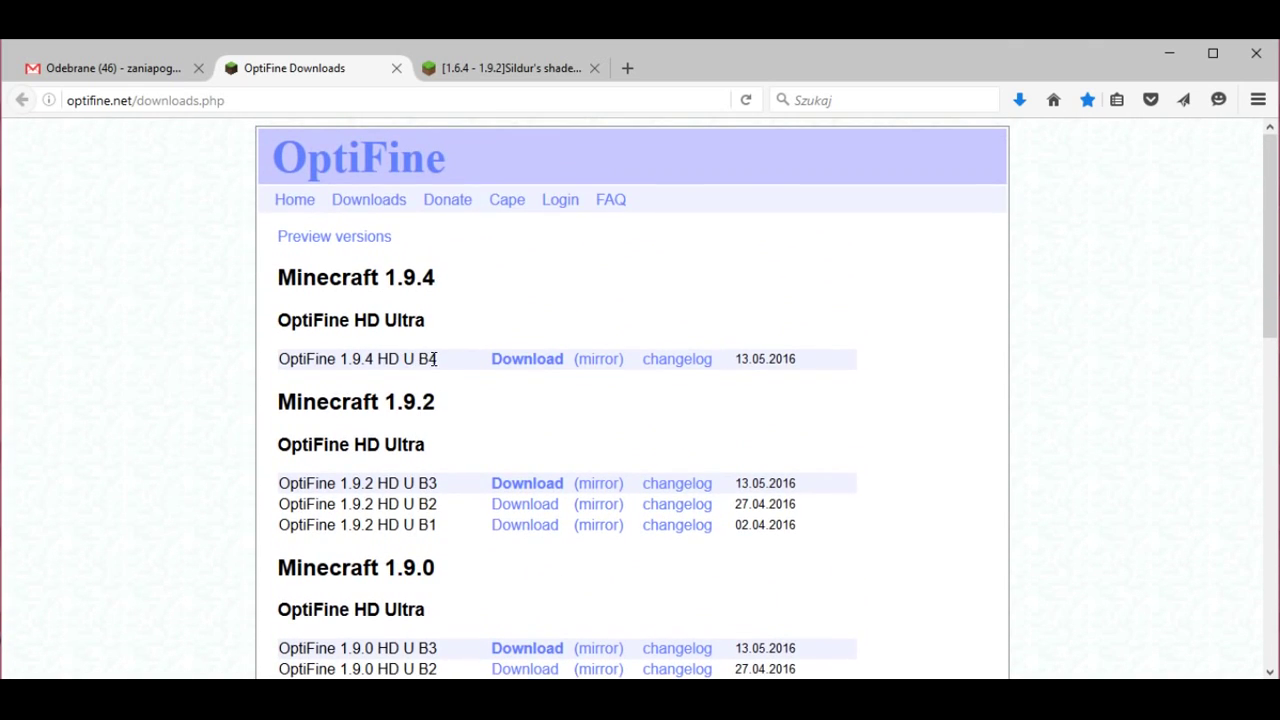
pyautogui.moveTo(373, 358); pyautogui.dragTo(339, 358)
# Go to the Sildur's shaders forum thread and view the Vibrant shaders (v1.141) screenshots.
pyautogui.click(503, 70)
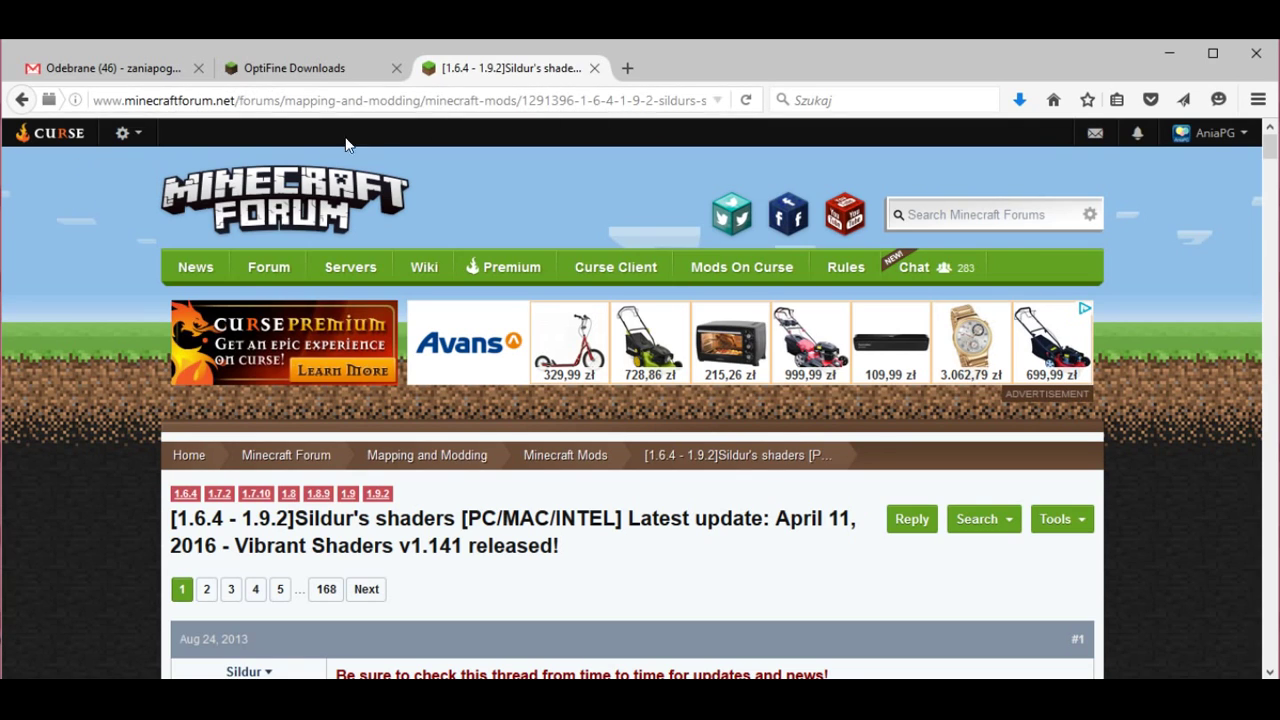
pyautogui.scroll(-3, 153, 203)
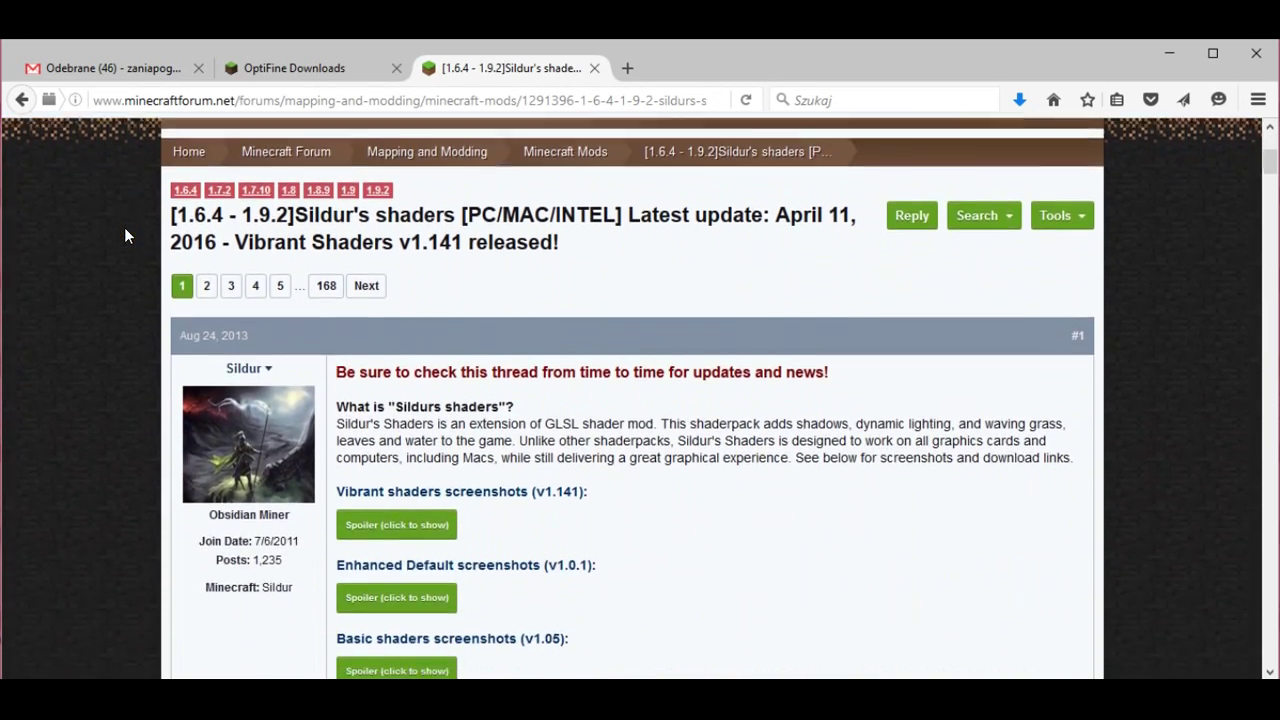
pyautogui.scroll(-3, 125, 235)
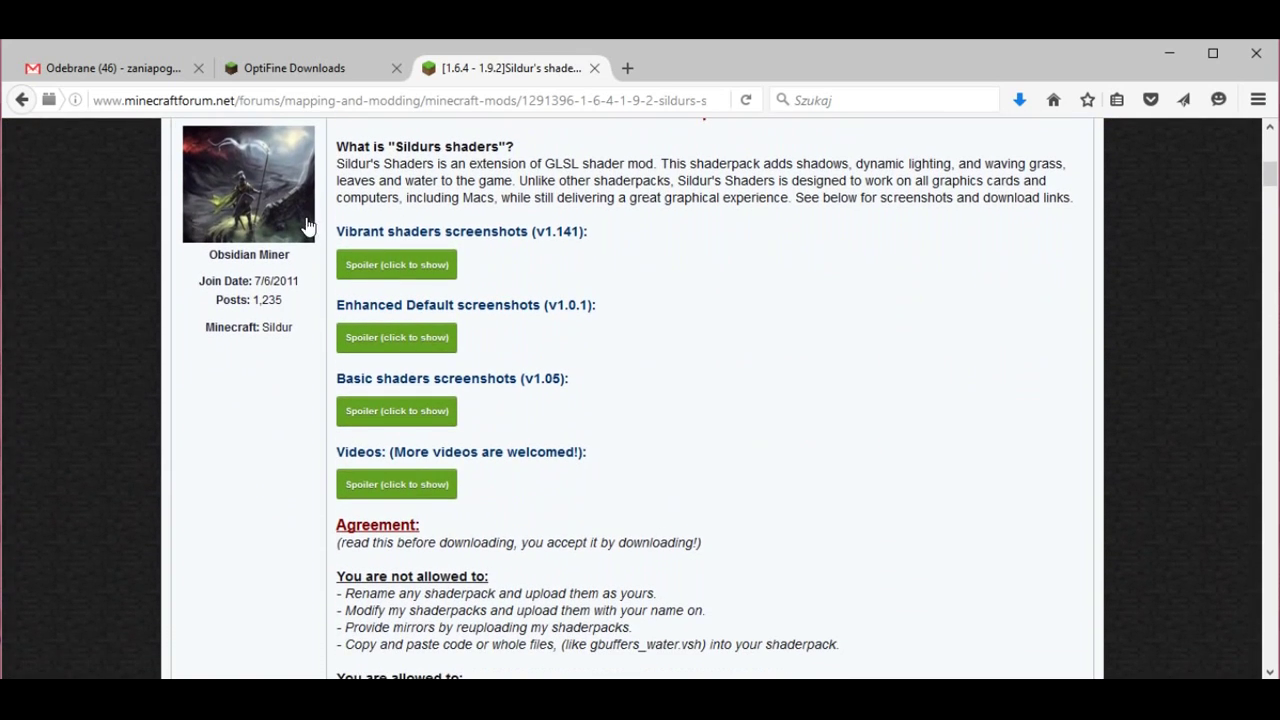
pyautogui.click(388, 265)
pyautogui.scroll(-3, 651, 409)
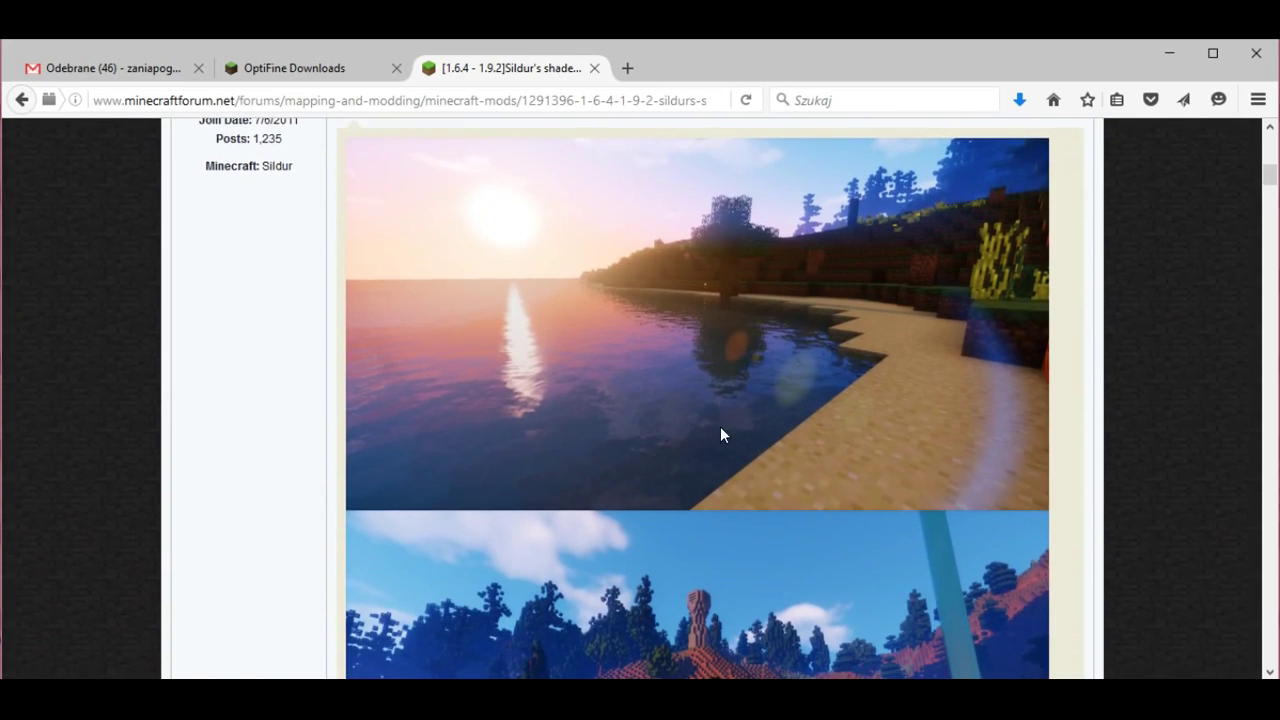
pyautogui.scroll(-4, 778, 461)
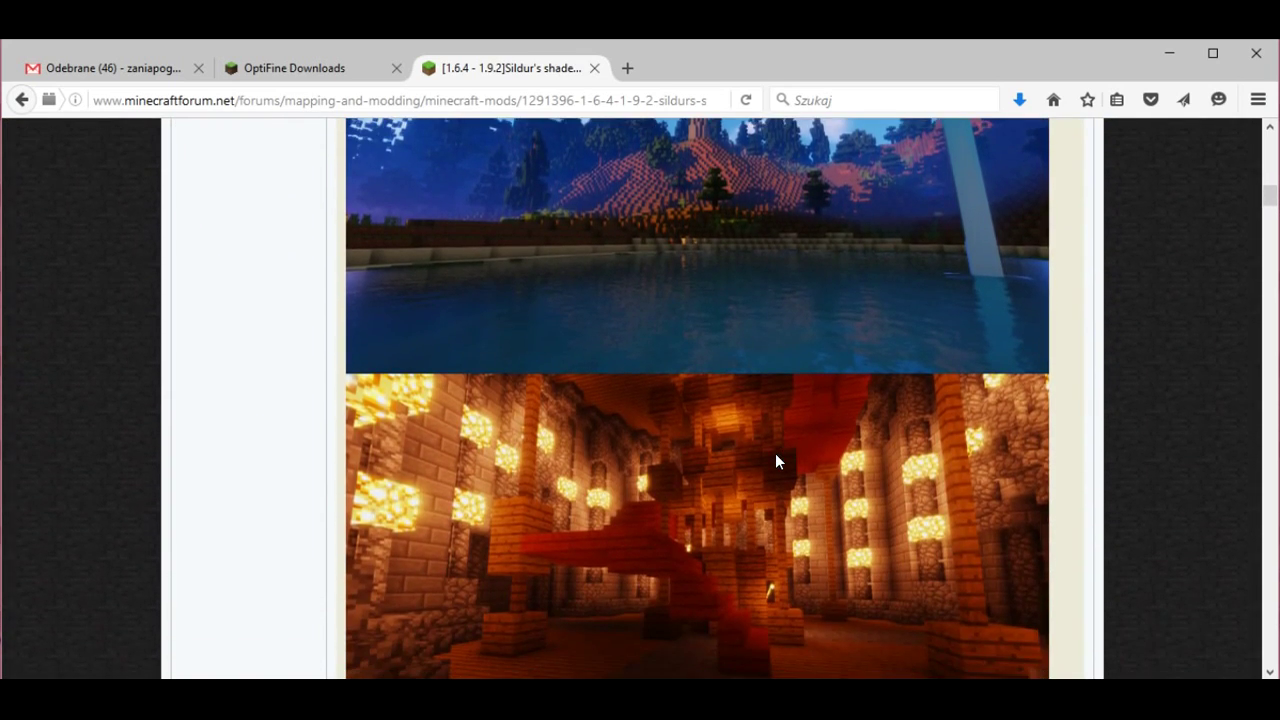
pyautogui.scroll(-7, 778, 461)
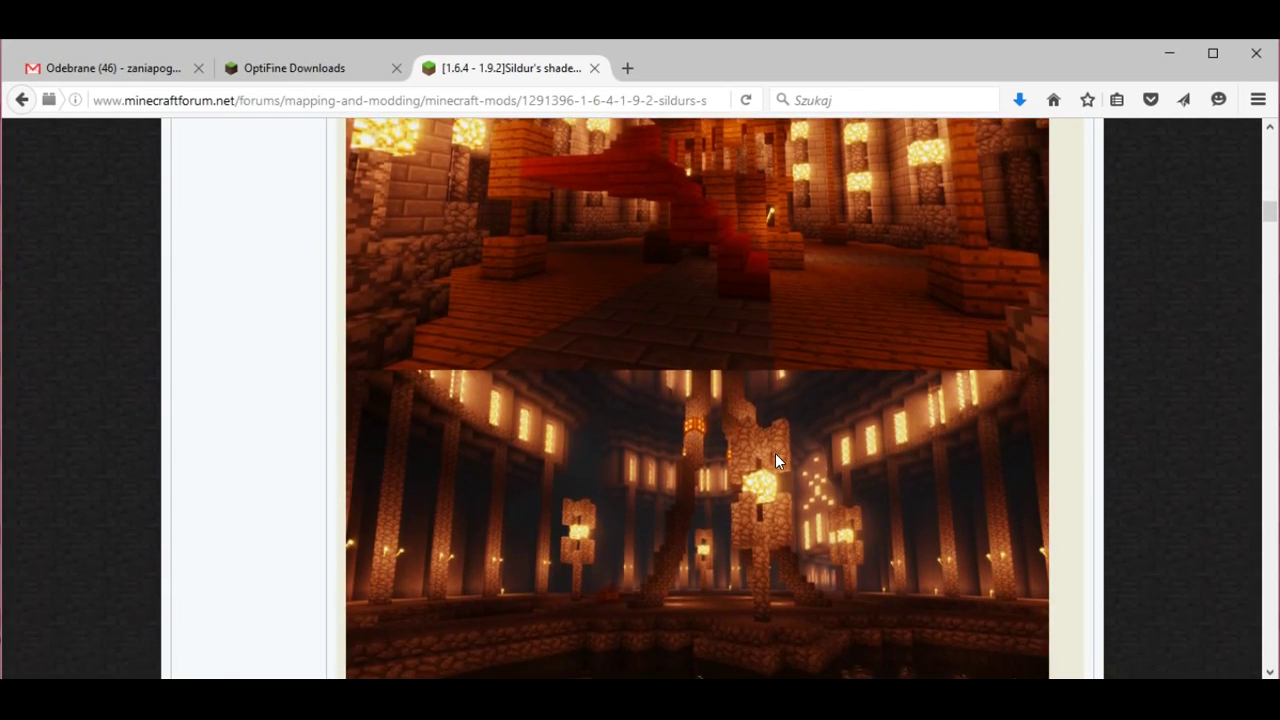
pyautogui.scroll(-6, 777, 461)
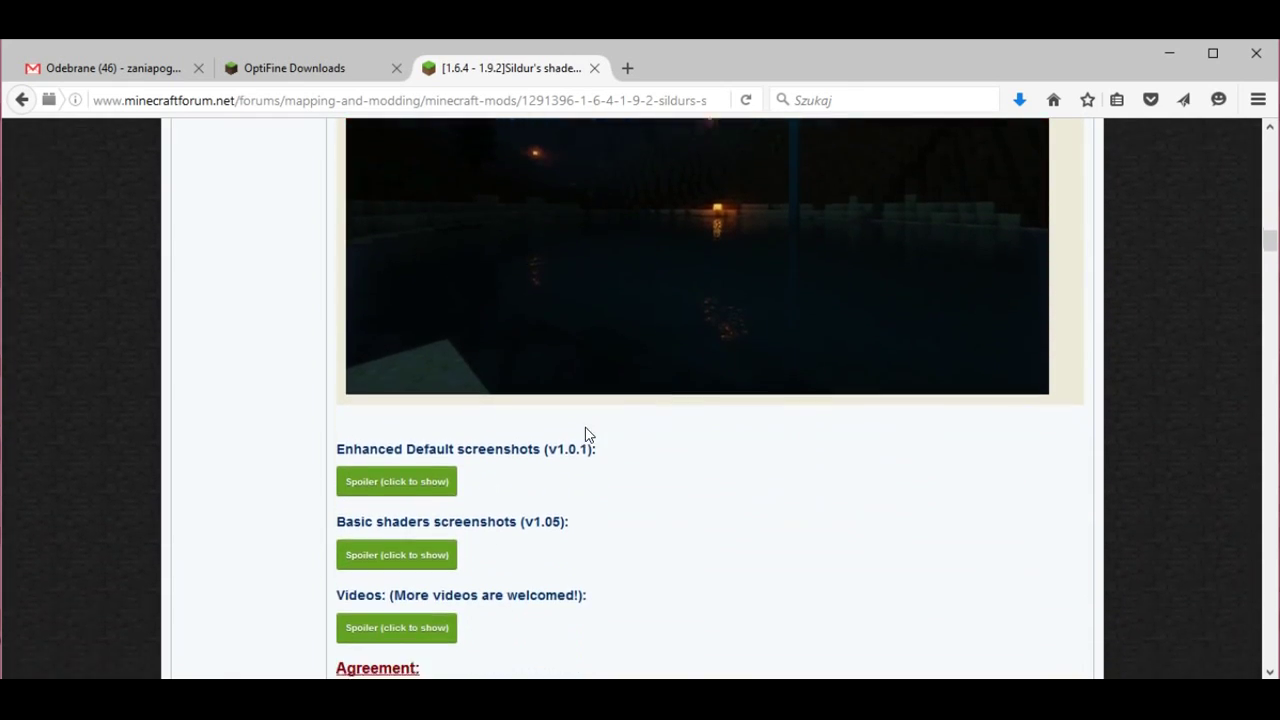
# Examine the Vibrant Shaders 1.141 download variants in the thread, especially the Lite version and its recommended systems.
pyautogui.scroll(-4, 403, 400)
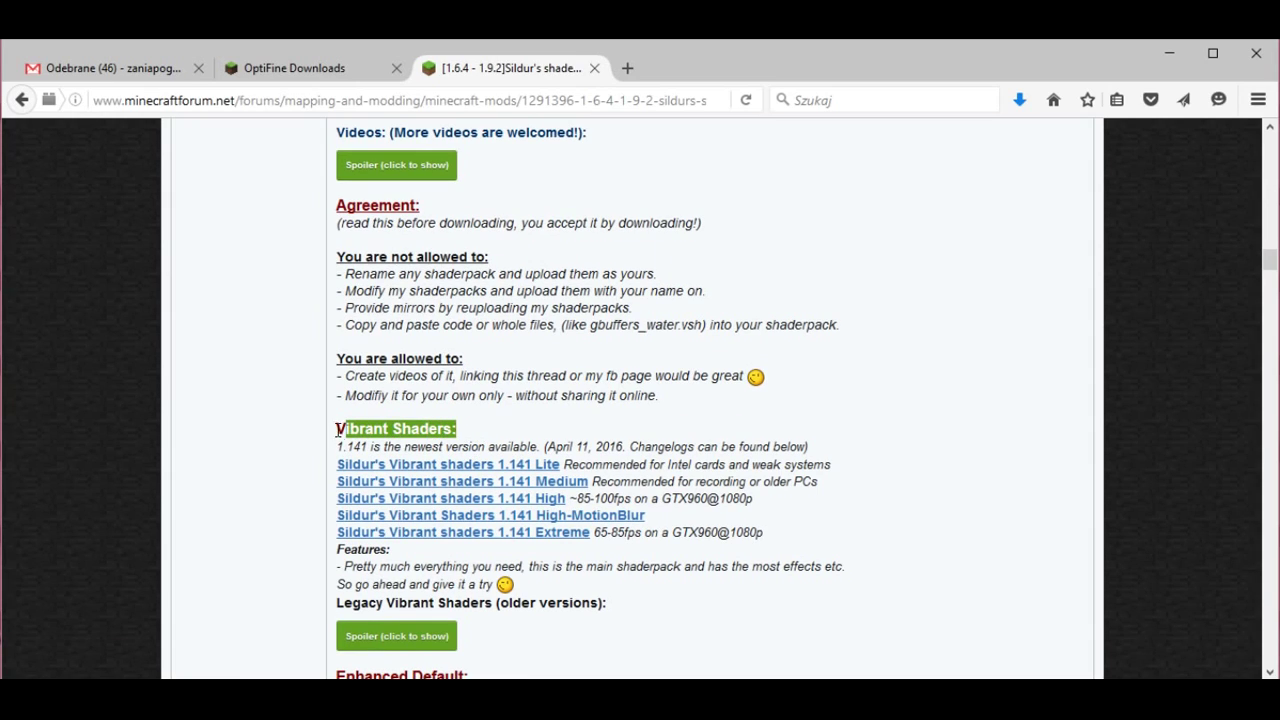
pyautogui.scroll(-1, 270, 436)
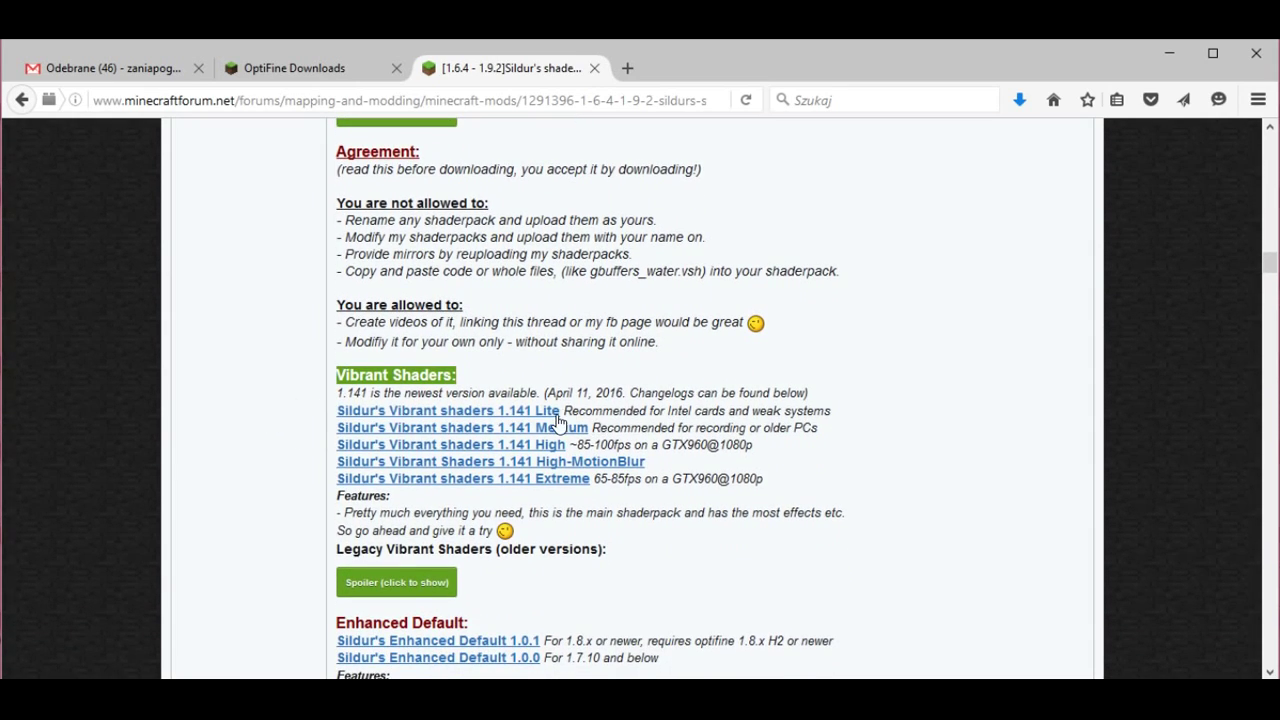
pyautogui.moveTo(560, 416); pyautogui.dragTo(483, 416)
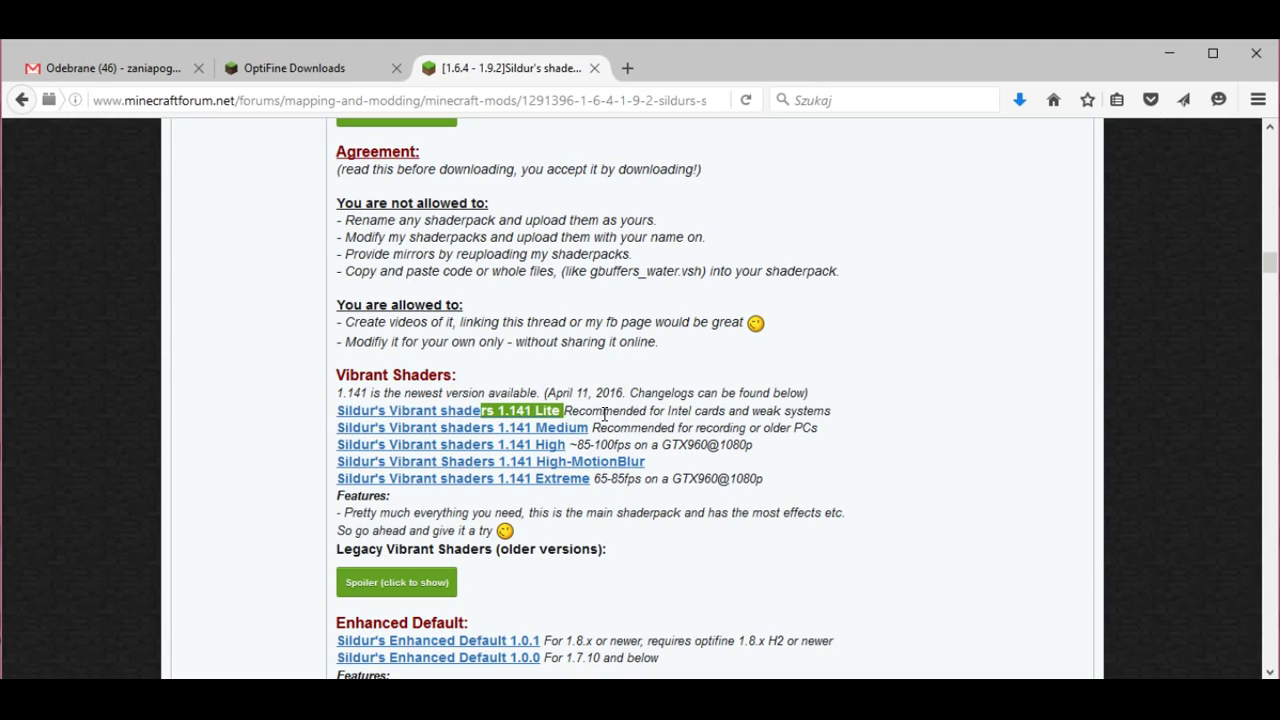
pyautogui.moveTo(729, 411); pyautogui.dragTo(666, 410)
pyautogui.moveTo(826, 411); pyautogui.dragTo(752, 411)
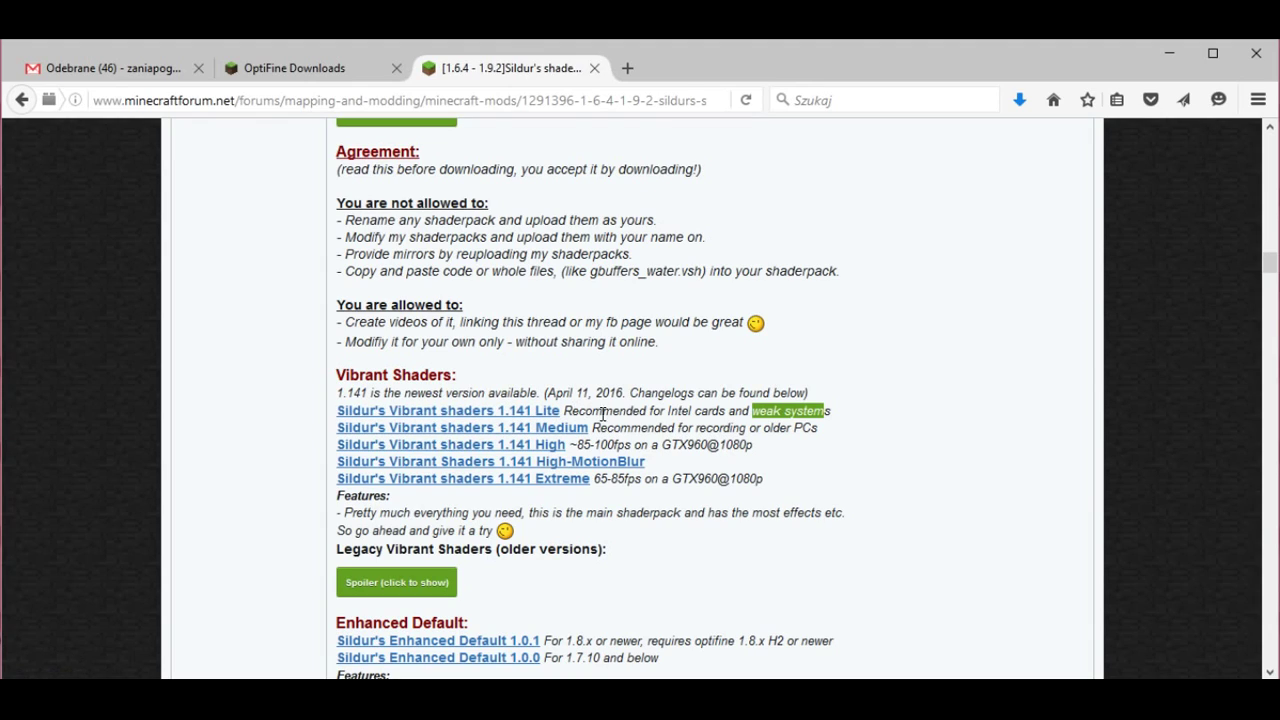
pyautogui.moveTo(561, 410); pyautogui.dragTo(497, 412)
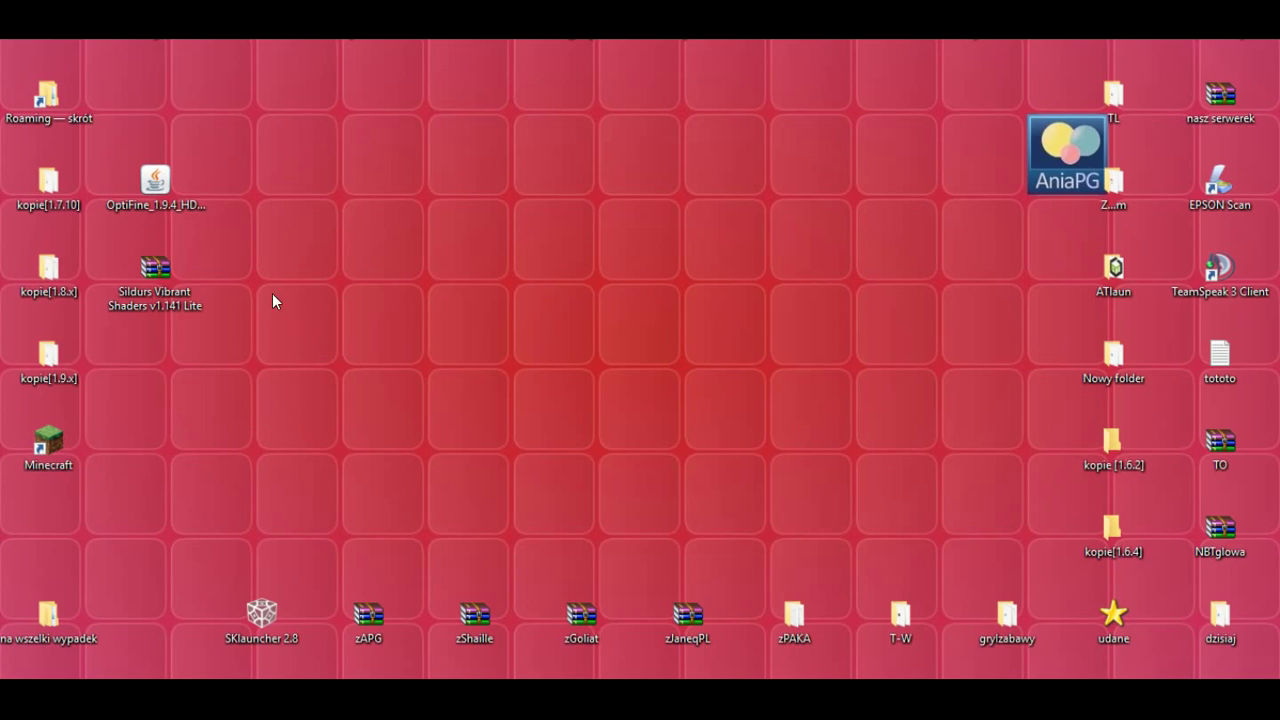
# Run Minecraft 1.9.4 once from the Minecraft launcher with the existing profile and quit the game.
pyautogui.doubleClick(56, 440)
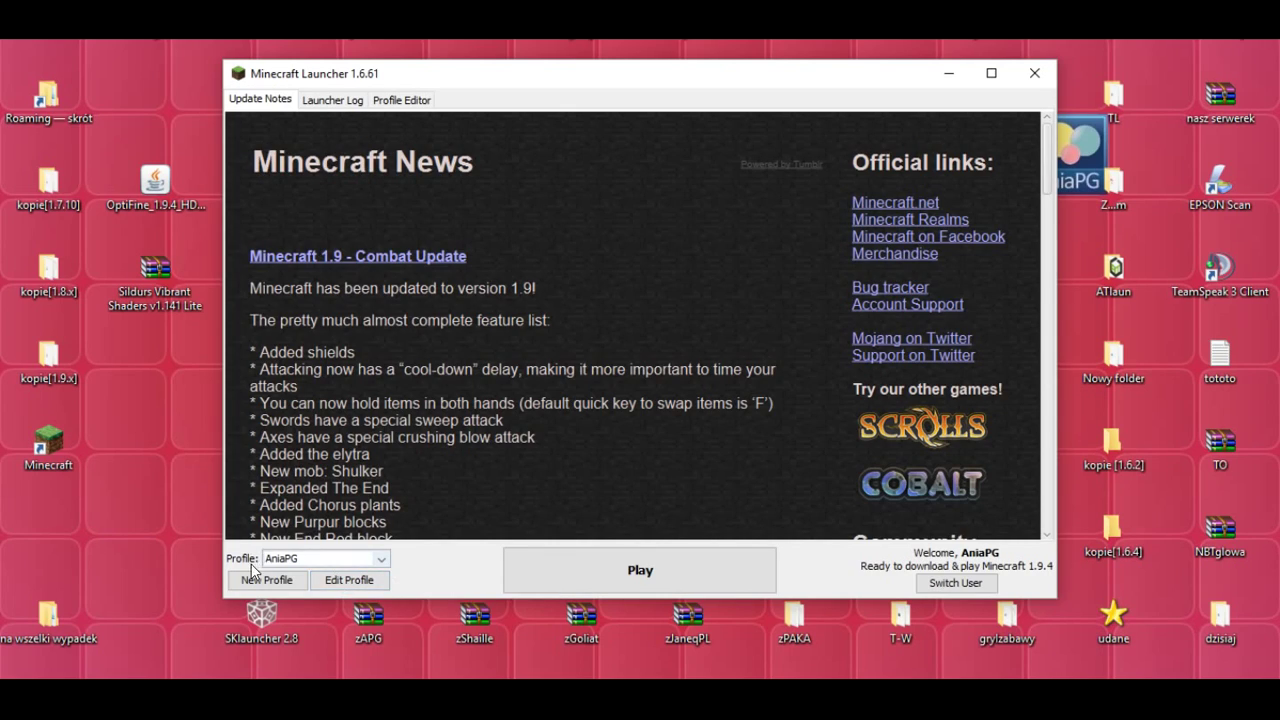
pyautogui.click(384, 558)
pyautogui.click(384, 558)
pyautogui.click(627, 576)
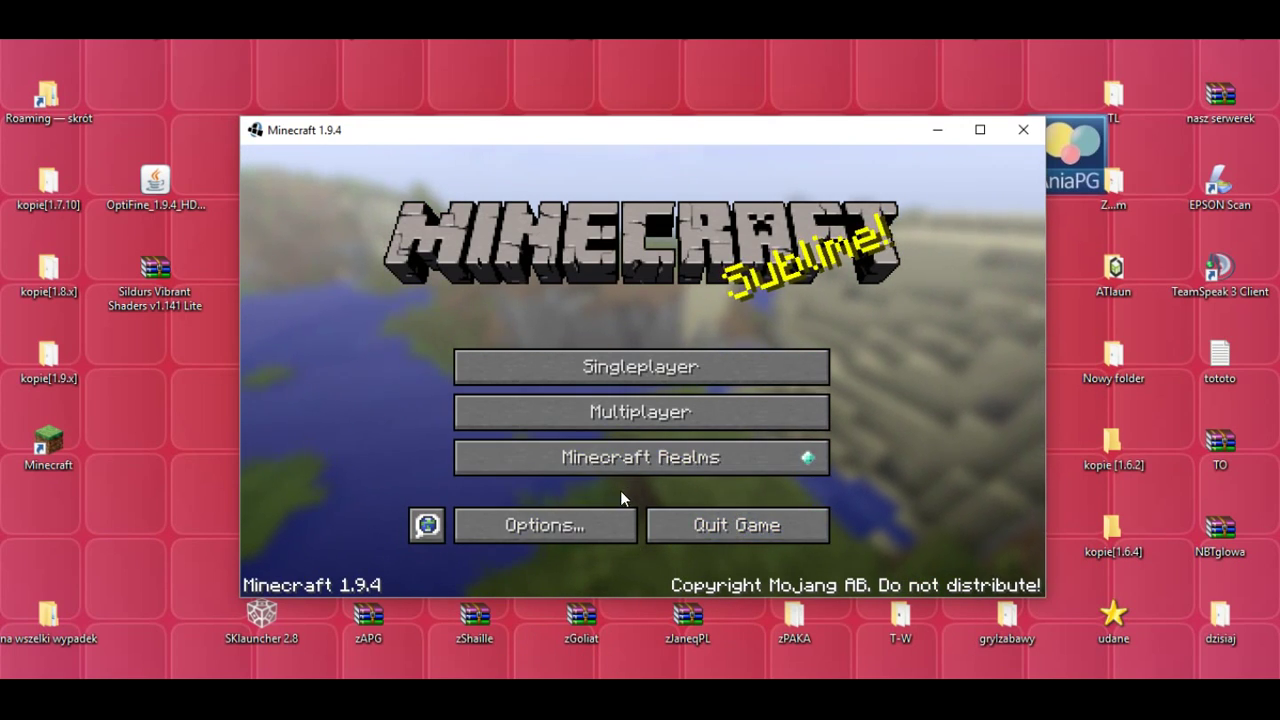
pyautogui.click(747, 526)
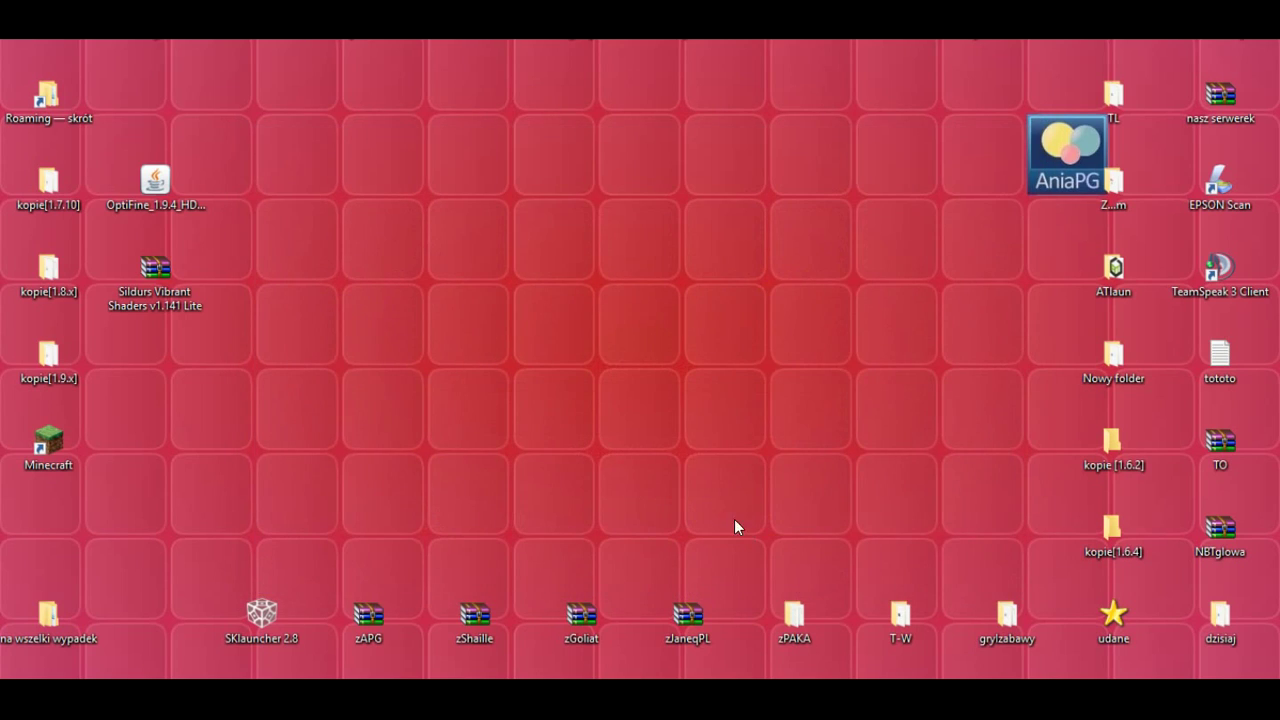
# Open the versions folder inside .minecraft in the Roaming directory.
pyautogui.doubleClick(48, 94)
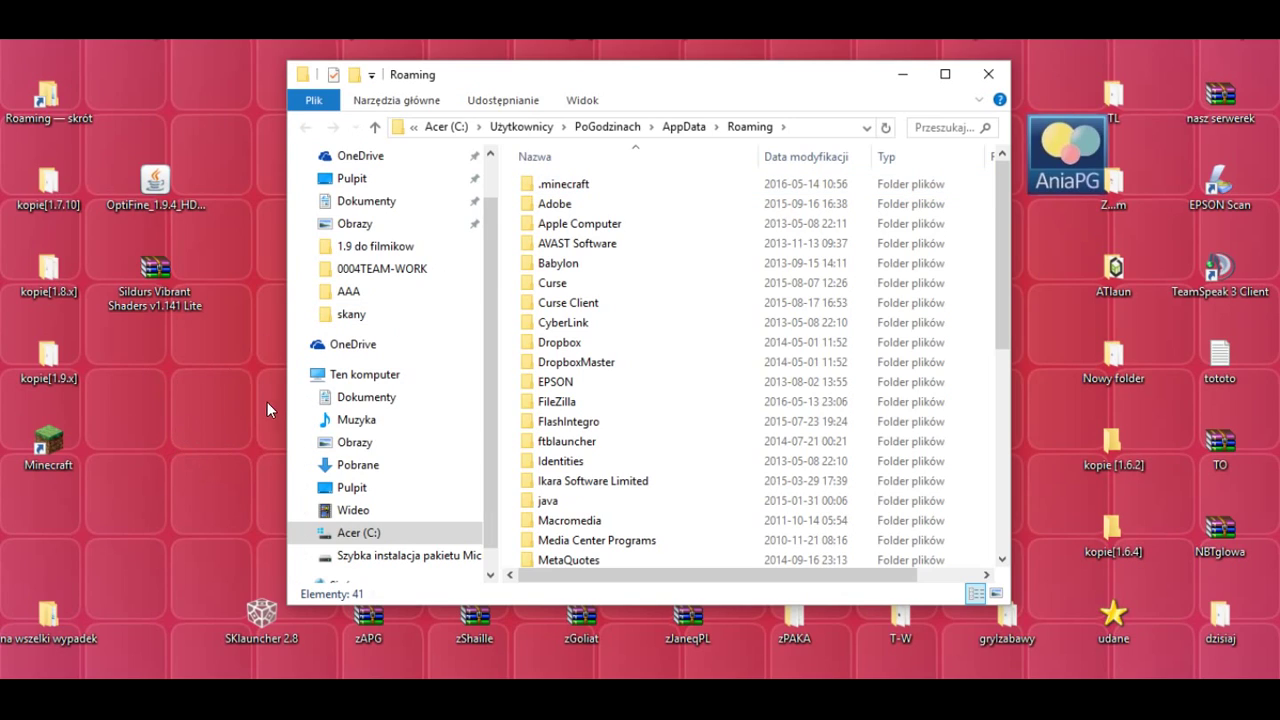
pyautogui.doubleClick(530, 190)
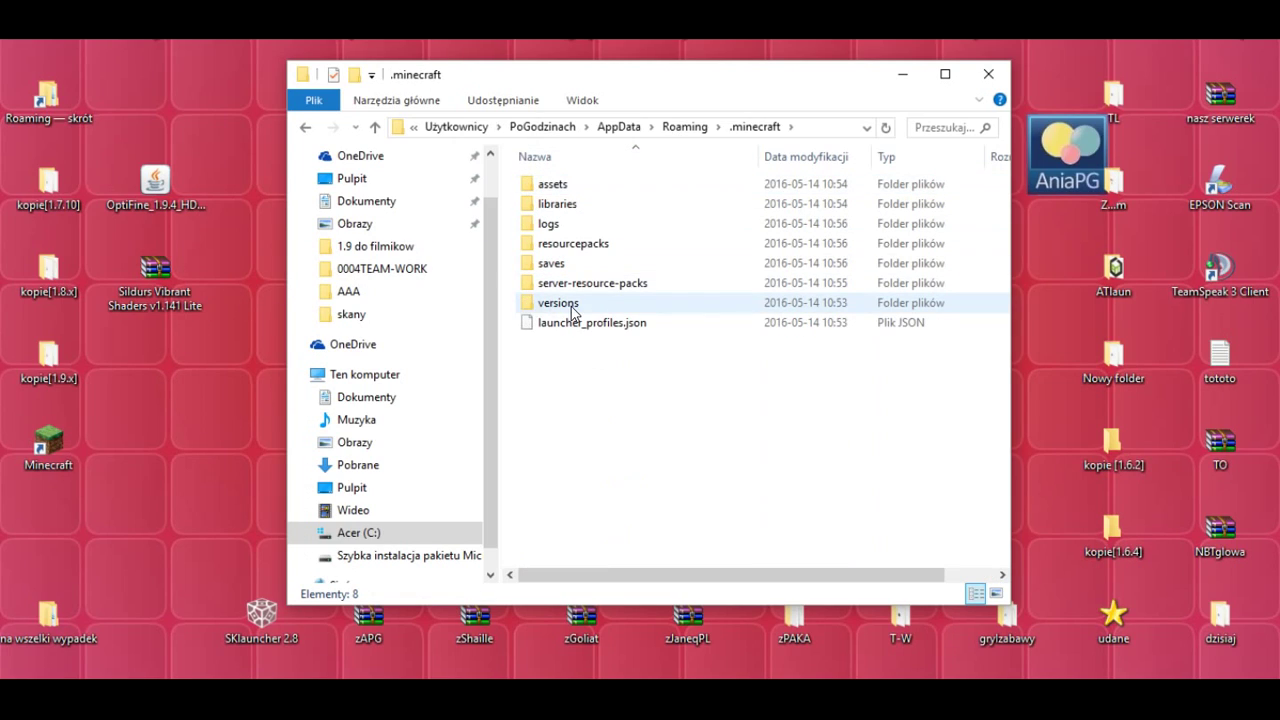
pyautogui.click(528, 312)
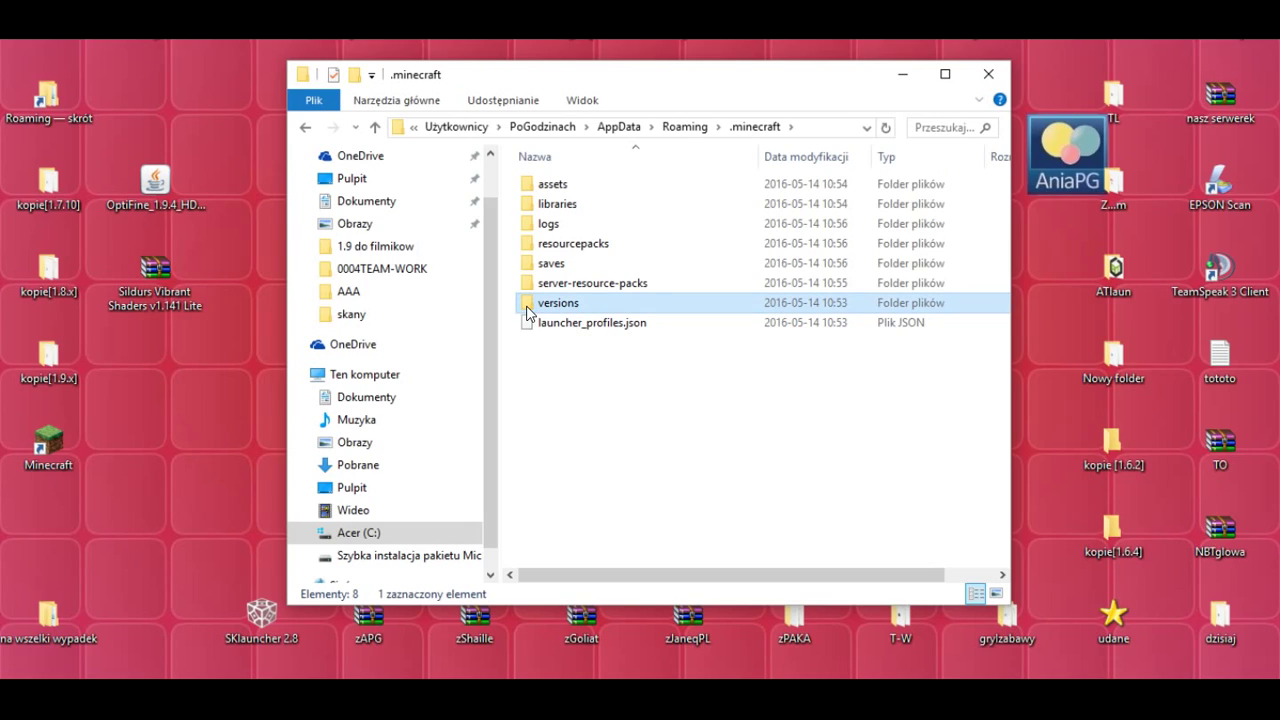
pyautogui.doubleClick(528, 312)
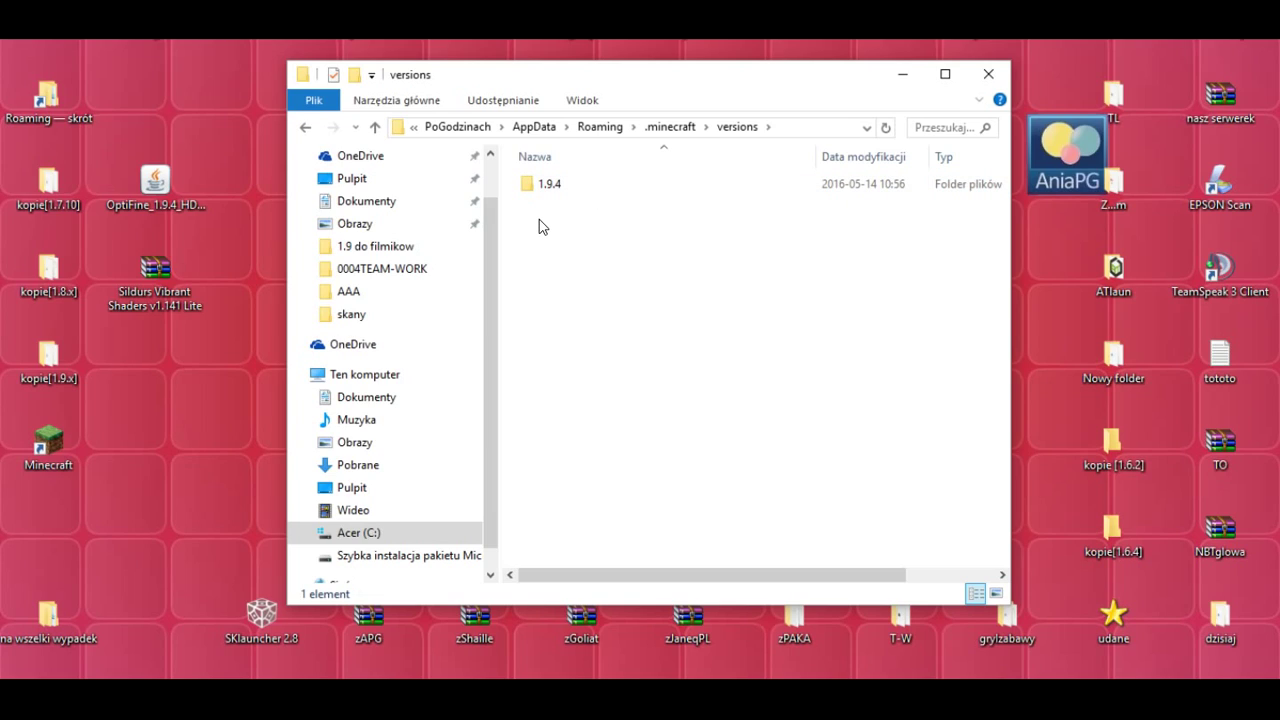
# Install OptiFine HD Ultra B4 for Minecraft 1.9.4 into the .minecraft folder and close the versions folder.
pyautogui.moveTo(580, 83); pyautogui.dragTo(680, 83)
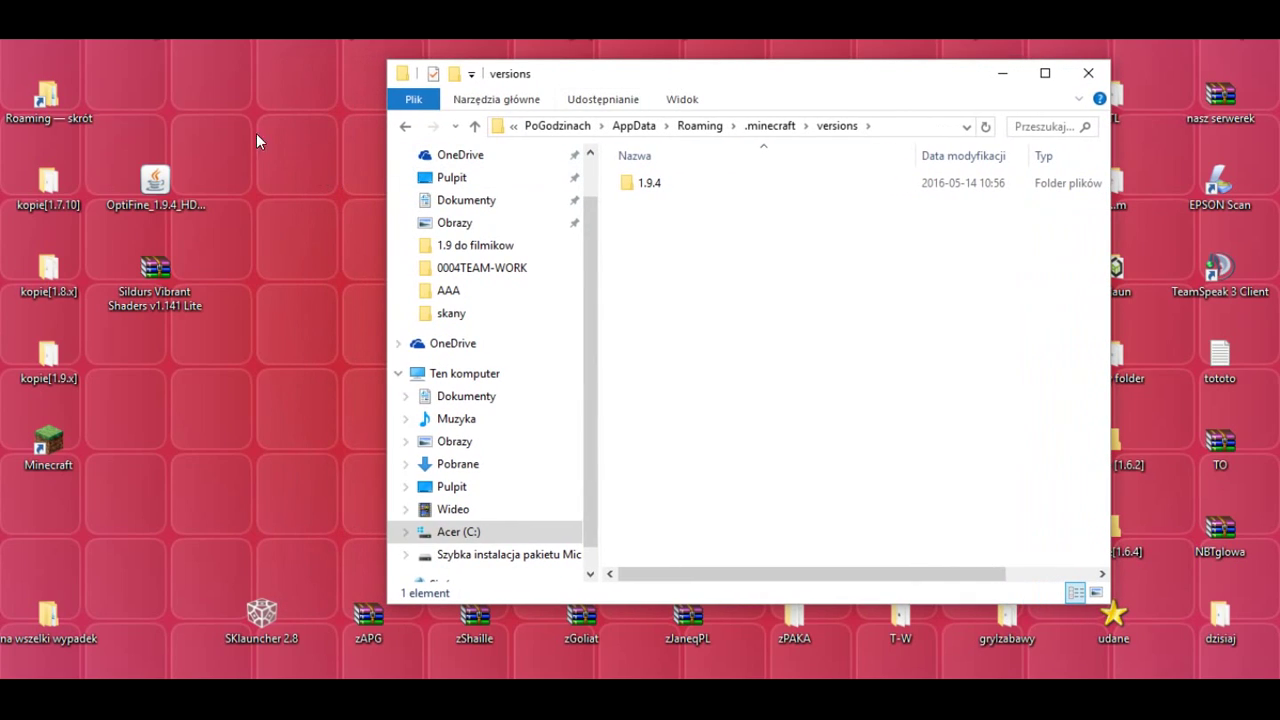
pyautogui.click(158, 192)
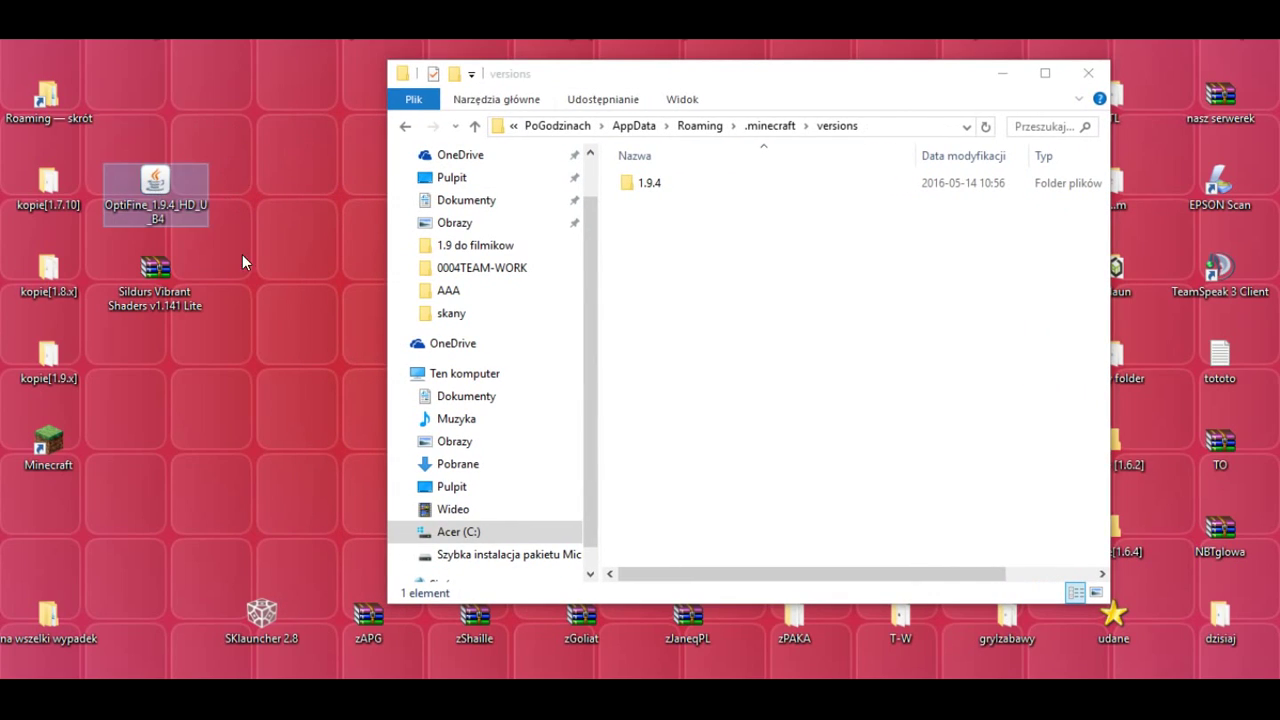
pyautogui.doubleClick(158, 186)
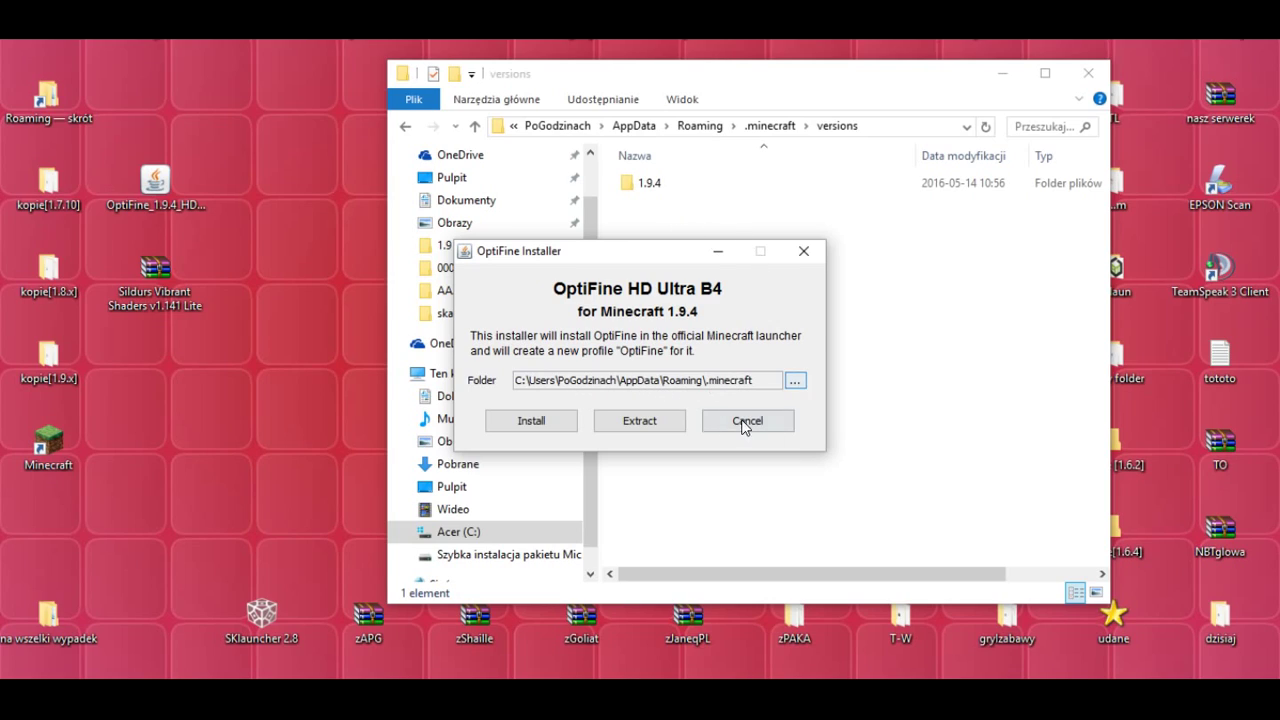
pyautogui.click(553, 423)
pyautogui.click(530, 425)
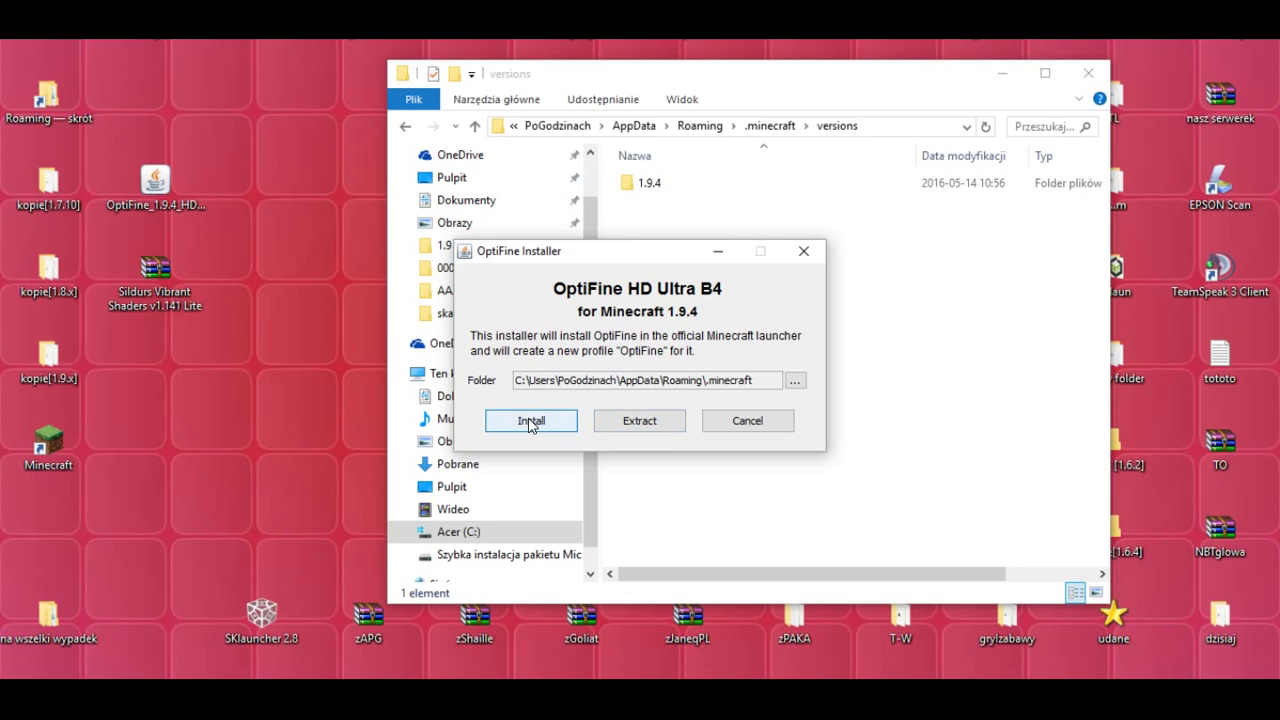
pyautogui.click(530, 422)
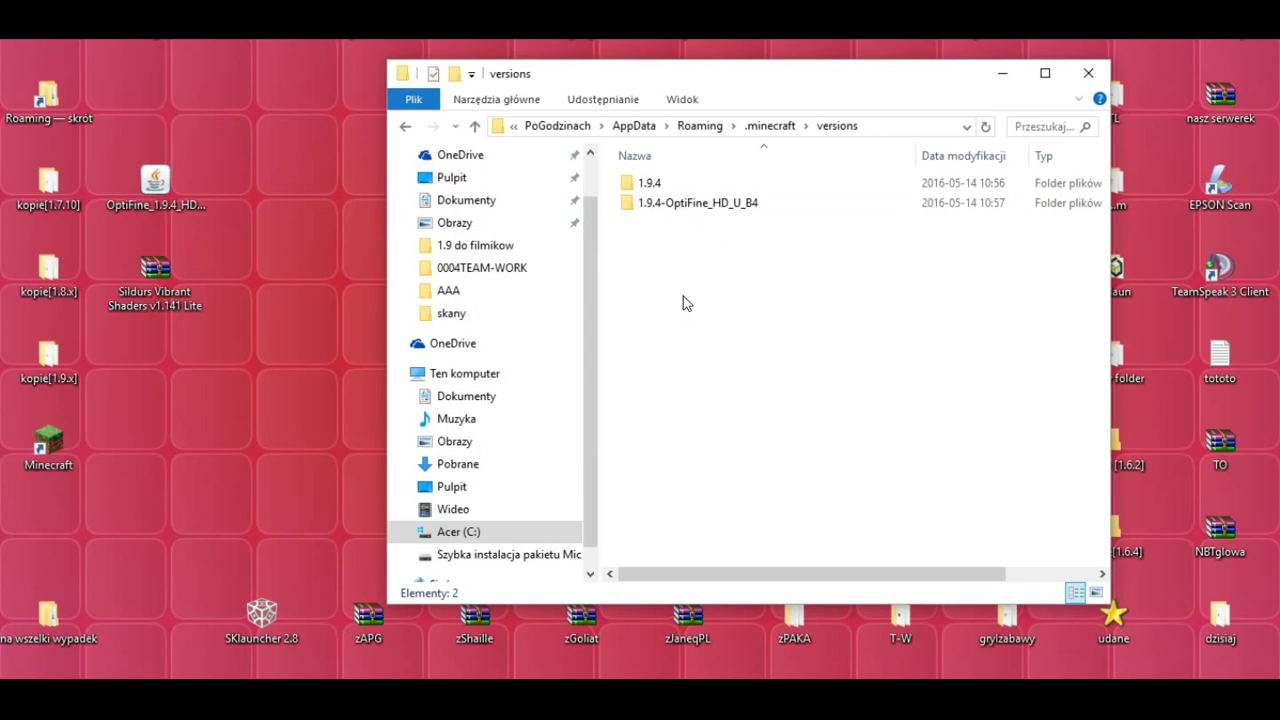
pyautogui.click(1088, 73)
# Open the Minecraft launcher and enable JVM arguments in the OptiFine profile with the maximum memory set to -Xmx4G.
pyautogui.doubleClick(48, 442)
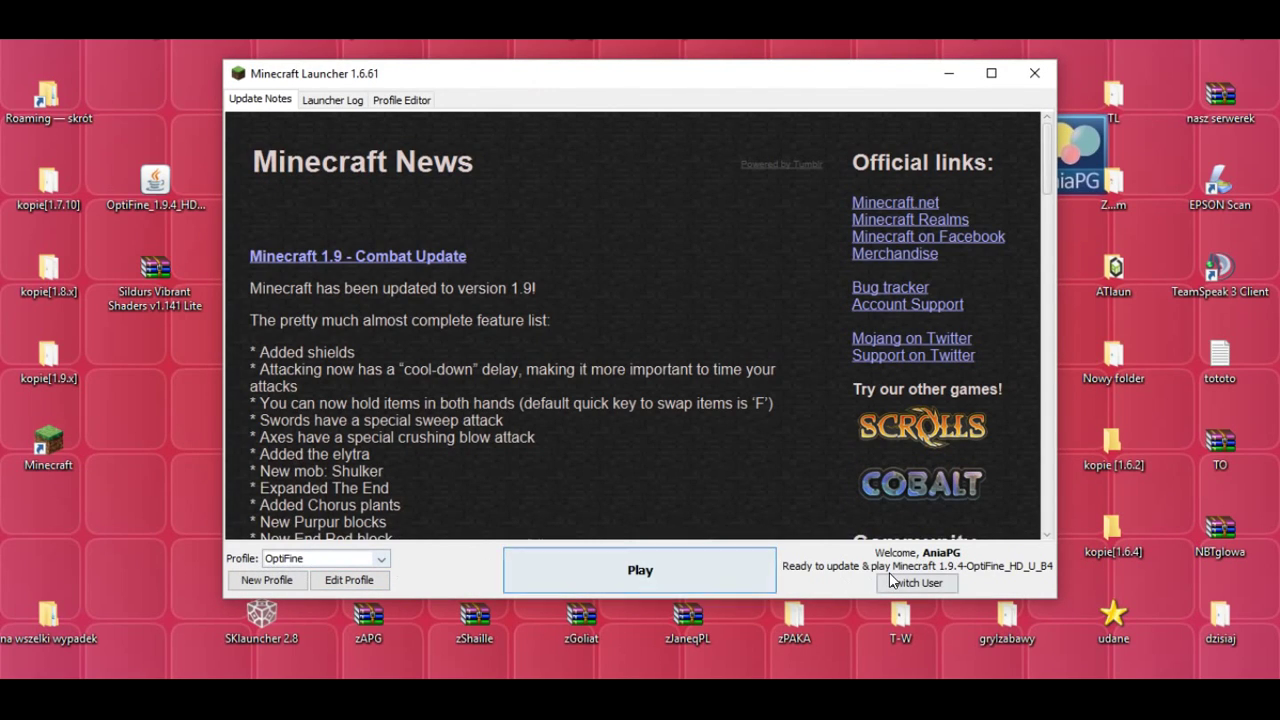
pyautogui.click(350, 582)
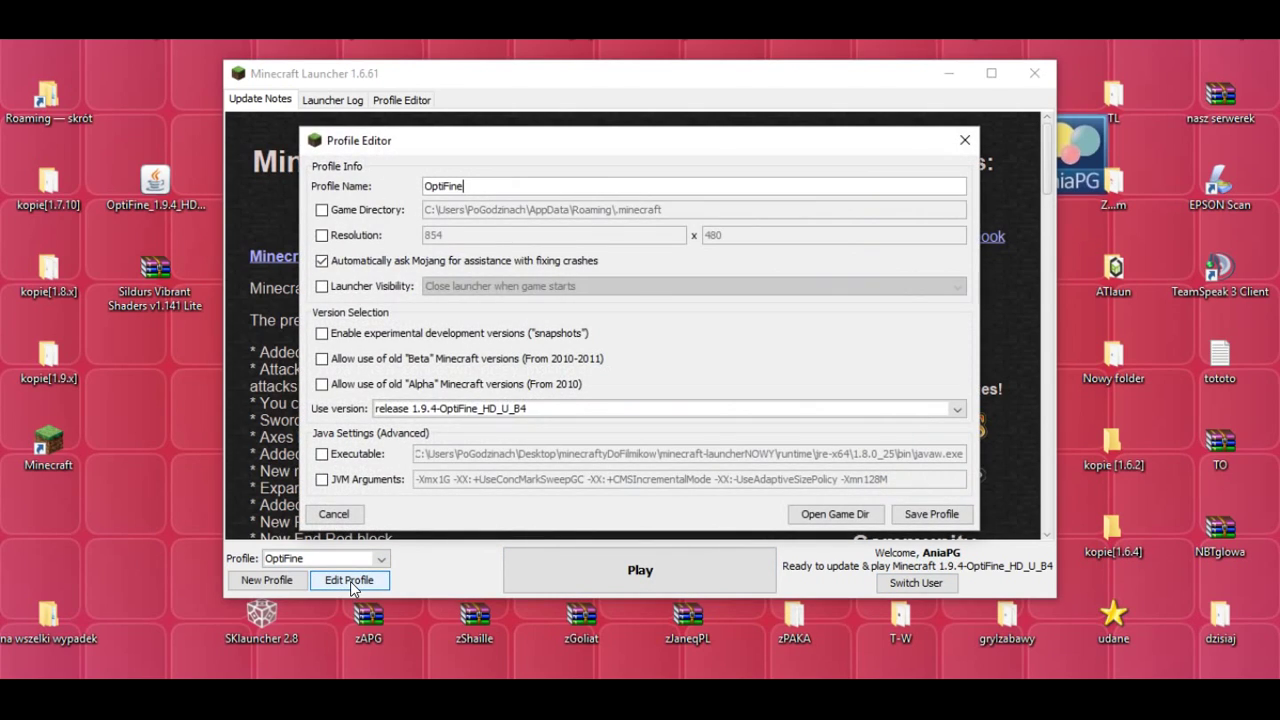
pyautogui.click(322, 482)
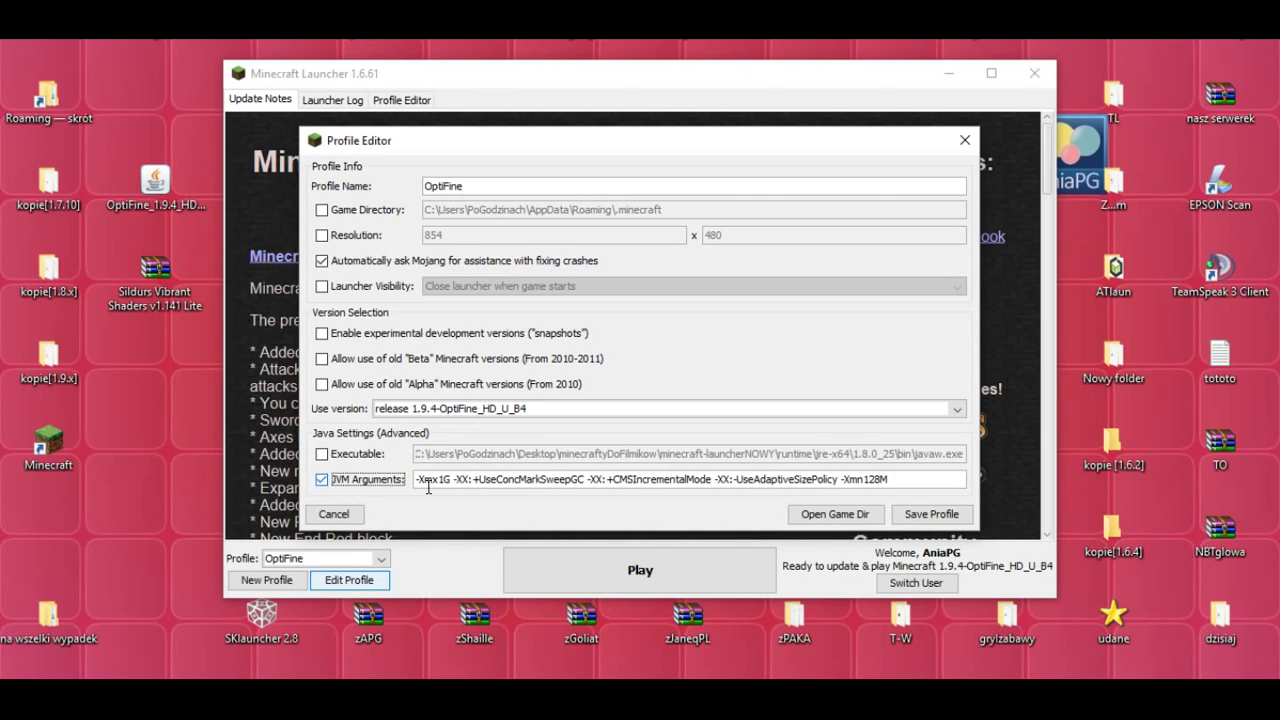
pyautogui.click(444, 481)
pyautogui.press('BackSpace')
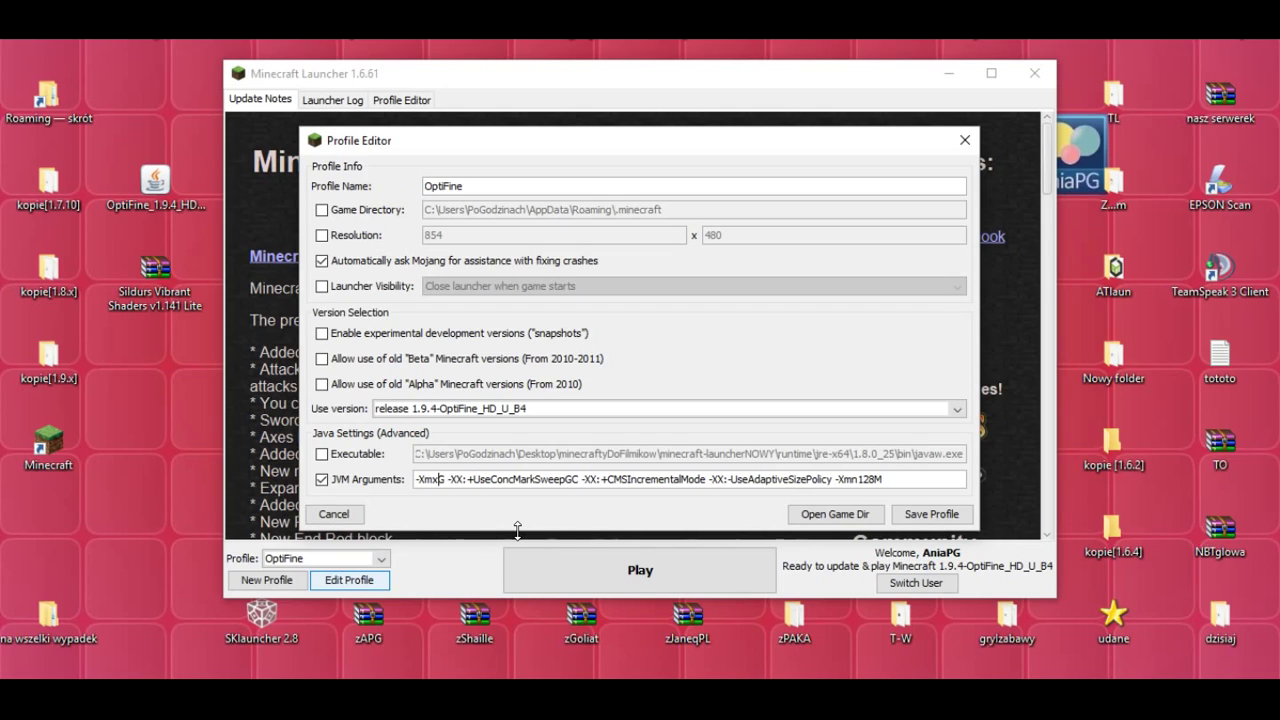
pyautogui.write('4')
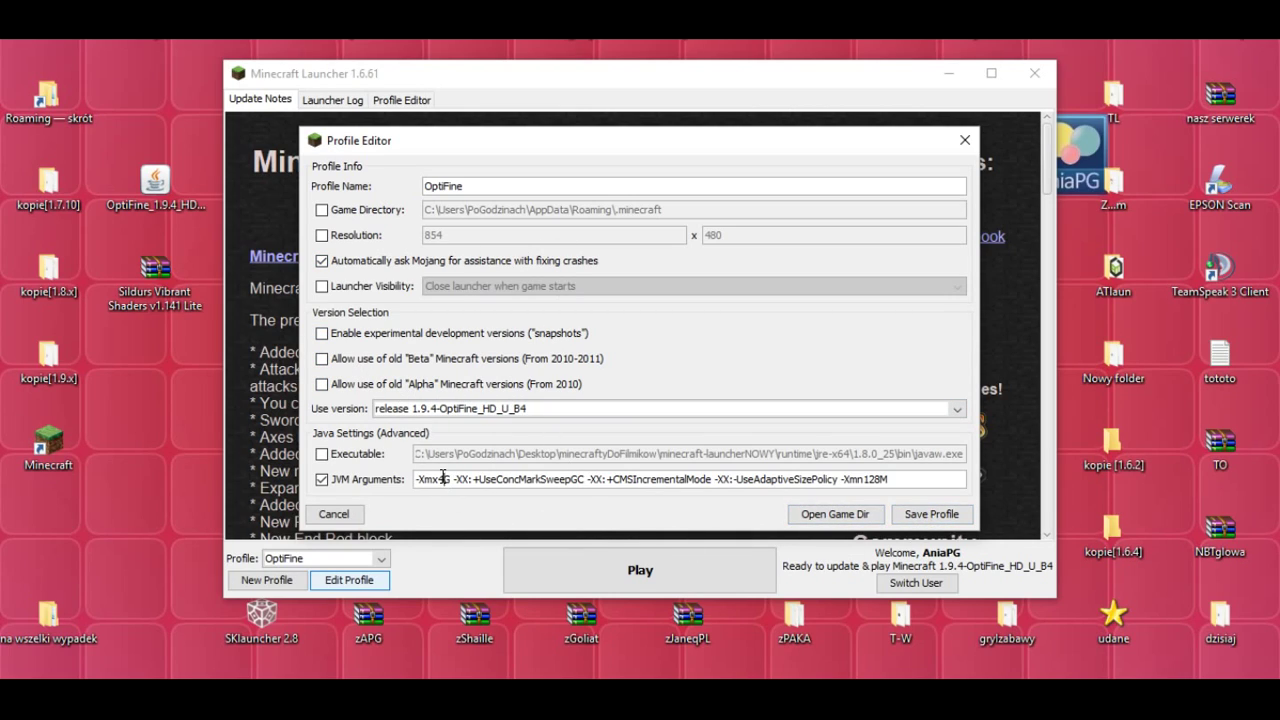
pyautogui.moveTo(440, 480); pyautogui.dragTo(446, 480)
pyautogui.press('BackSpace')
pyautogui.write('1')
pyautogui.press('BackSpace')
pyautogui.write('4')
pyautogui.click(322, 480)
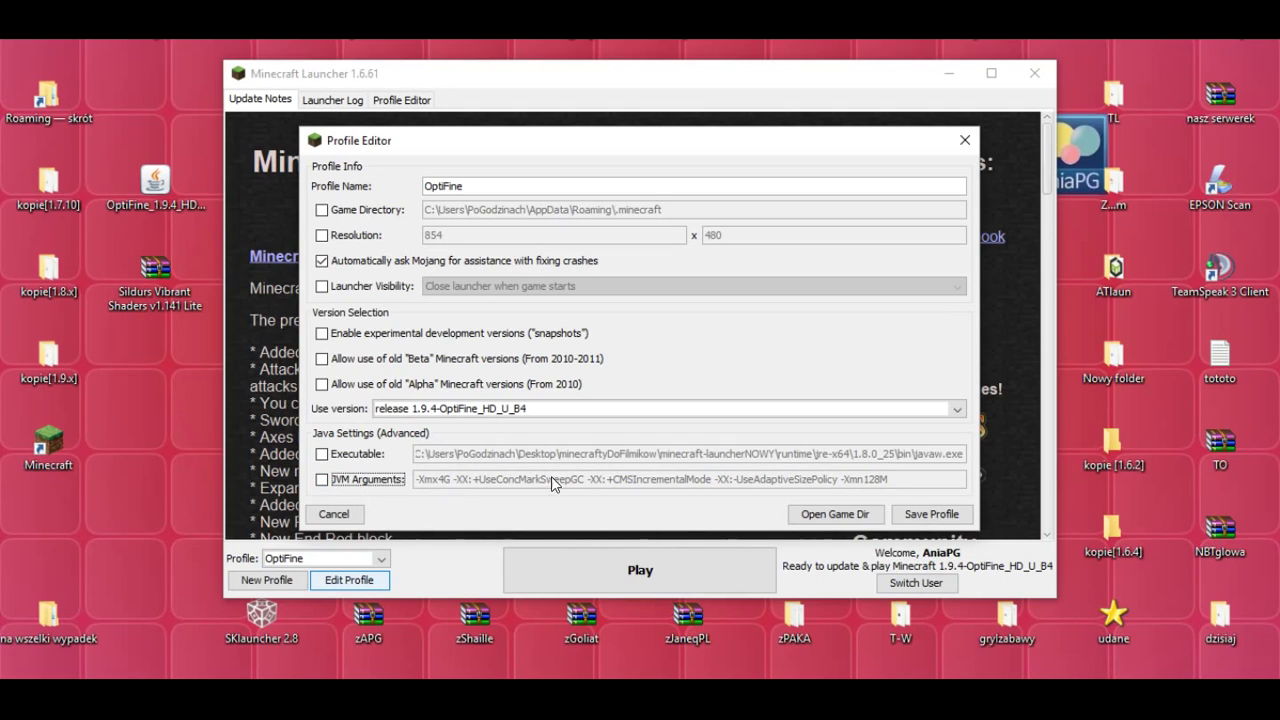
pyautogui.click(321, 481)
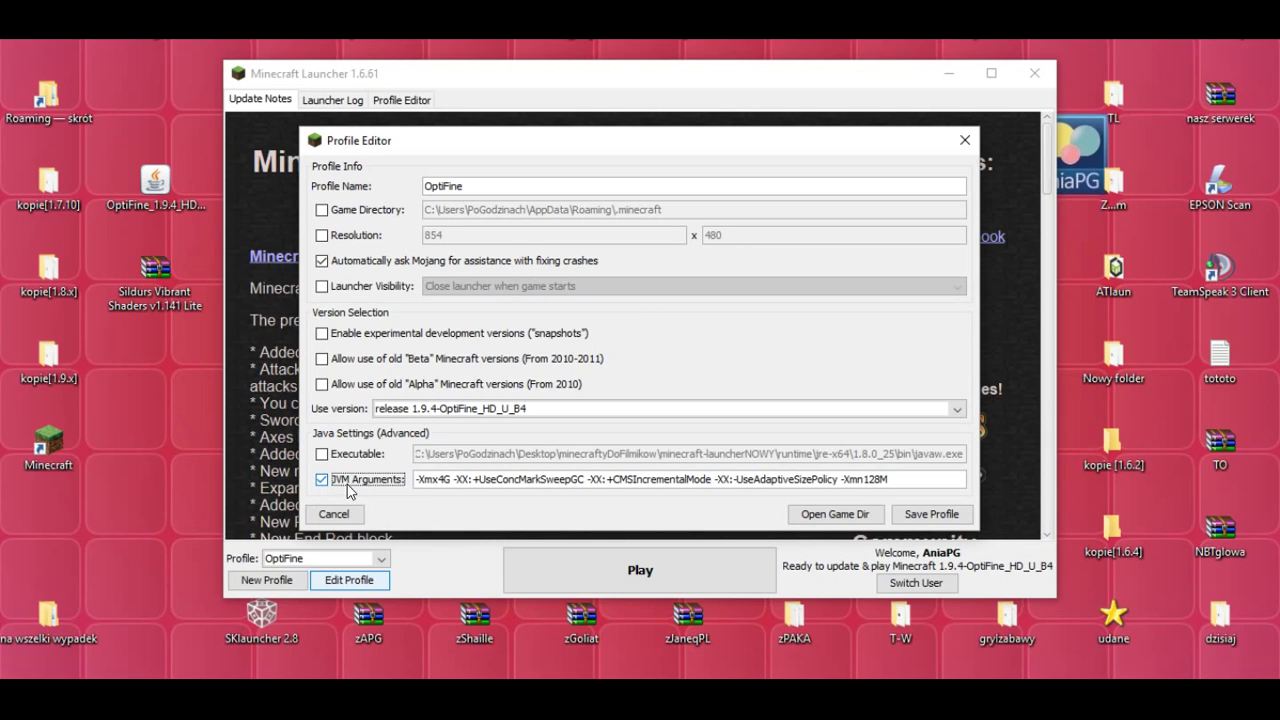
# Save the edited OptiFine profile and launch the game with it.
pyautogui.click(908, 513)
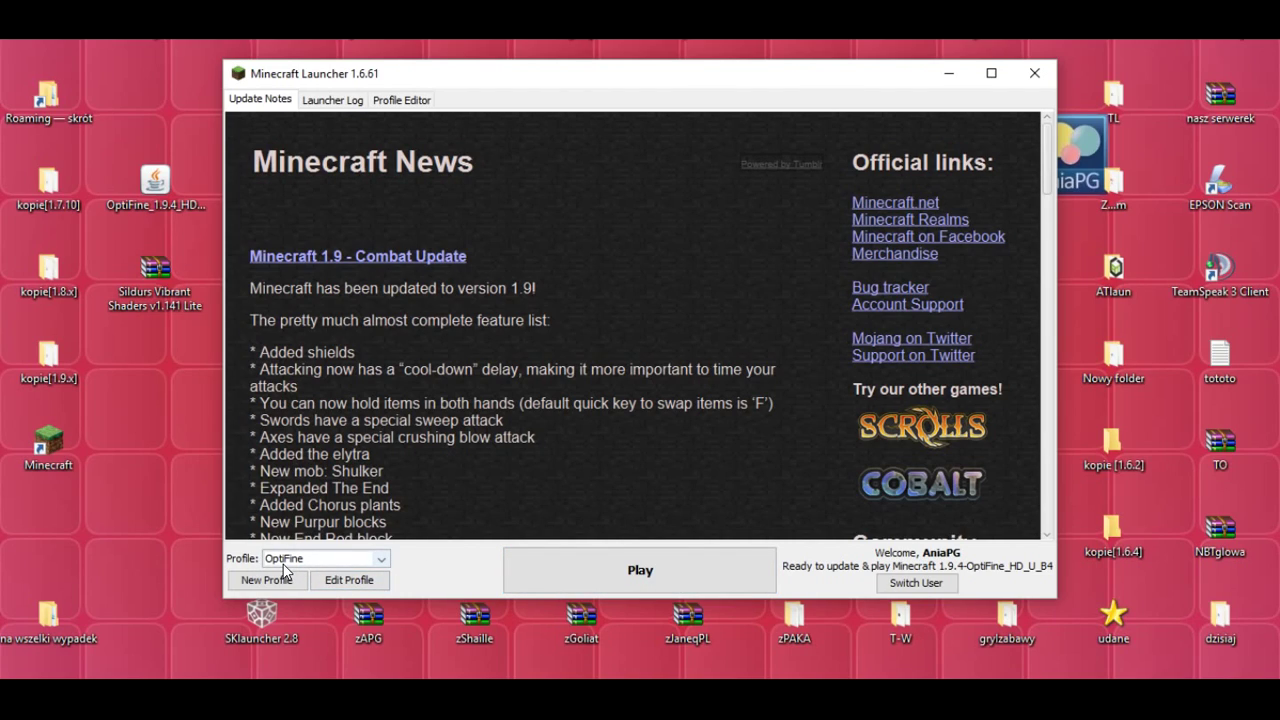
pyautogui.click(630, 571)
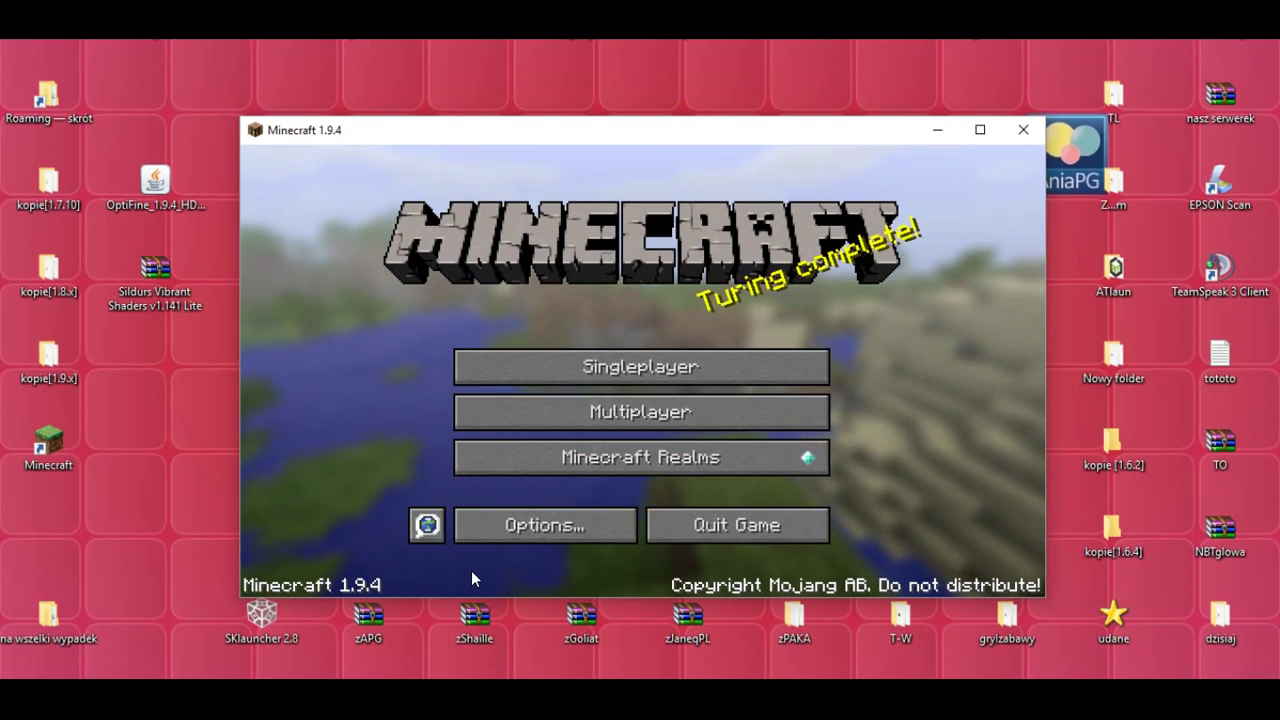
# Lower the game's master volume to 47% and the music volume to 9% in the sound options.
pyautogui.click(540, 526)
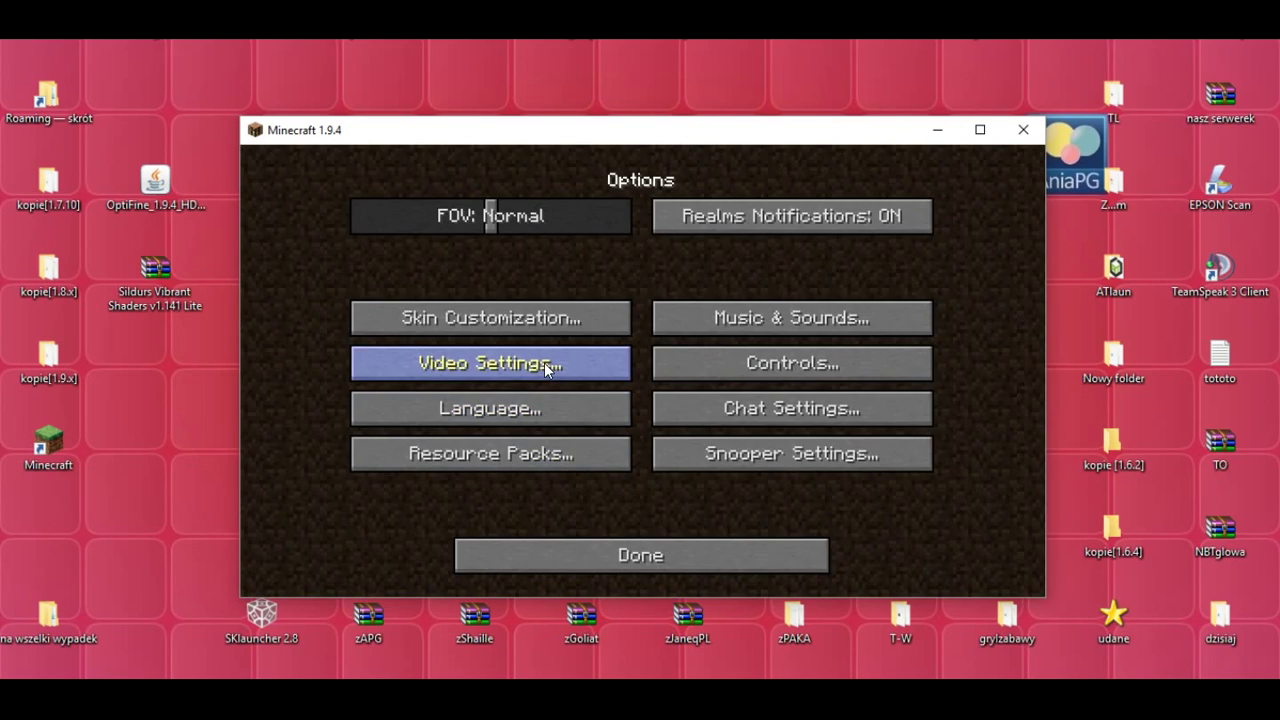
pyautogui.click(718, 322)
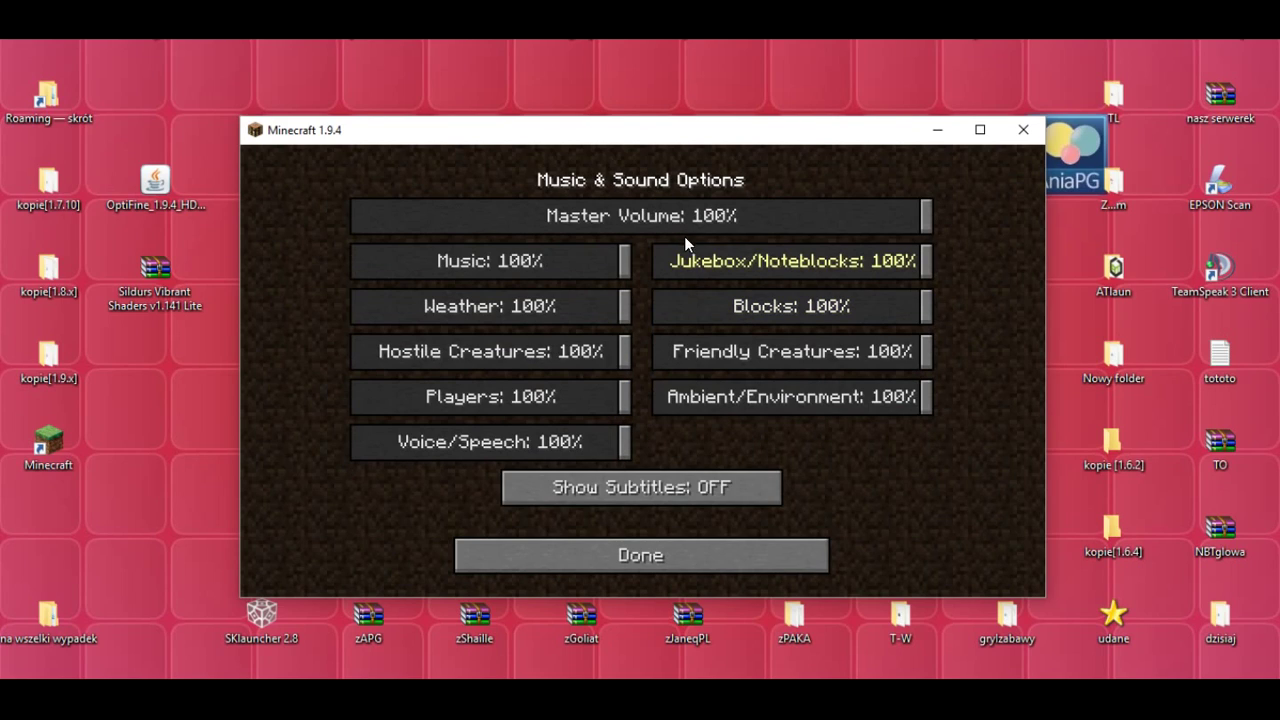
pyautogui.moveTo(914, 216); pyautogui.dragTo(626, 220)
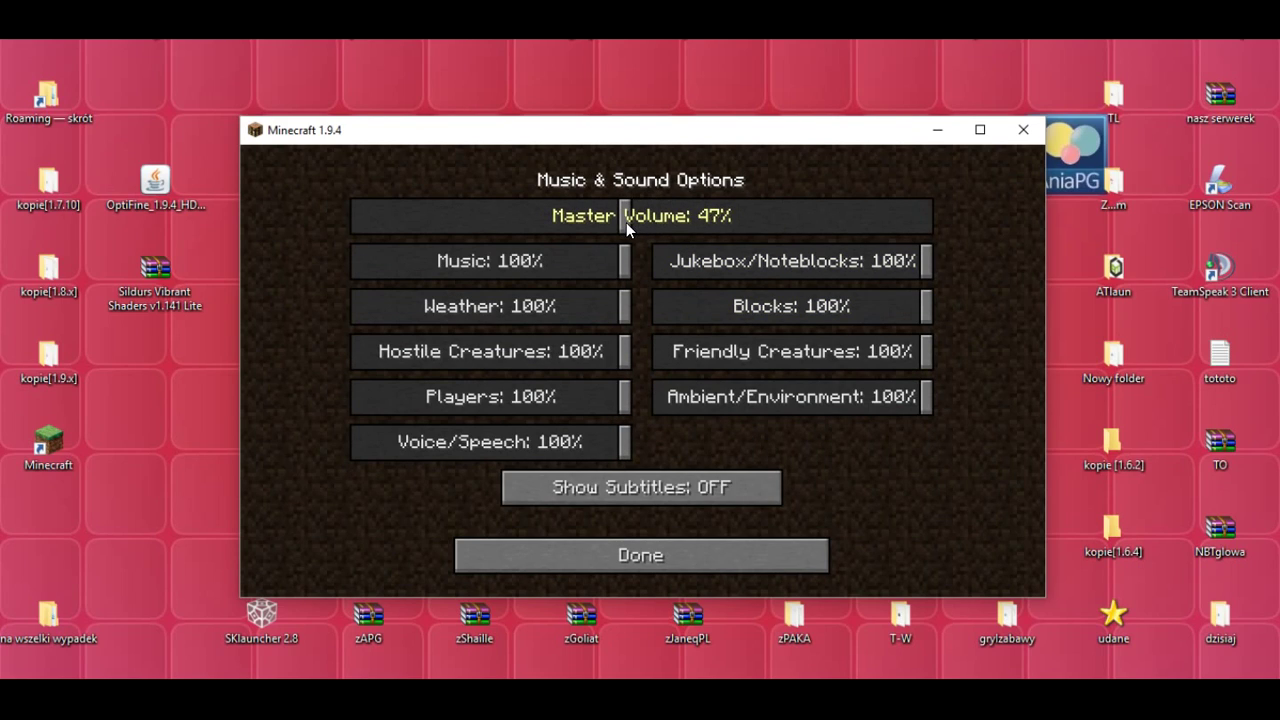
pyautogui.moveTo(628, 268); pyautogui.dragTo(382, 273)
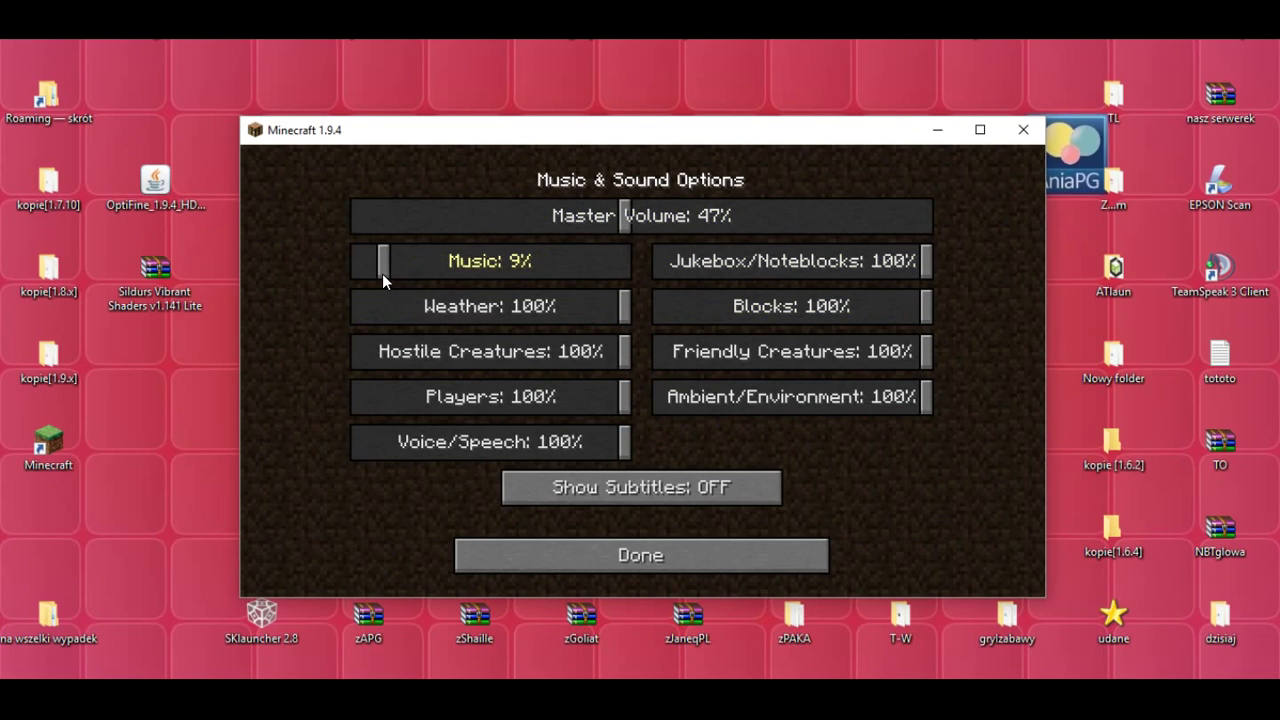
pyautogui.click(584, 558)
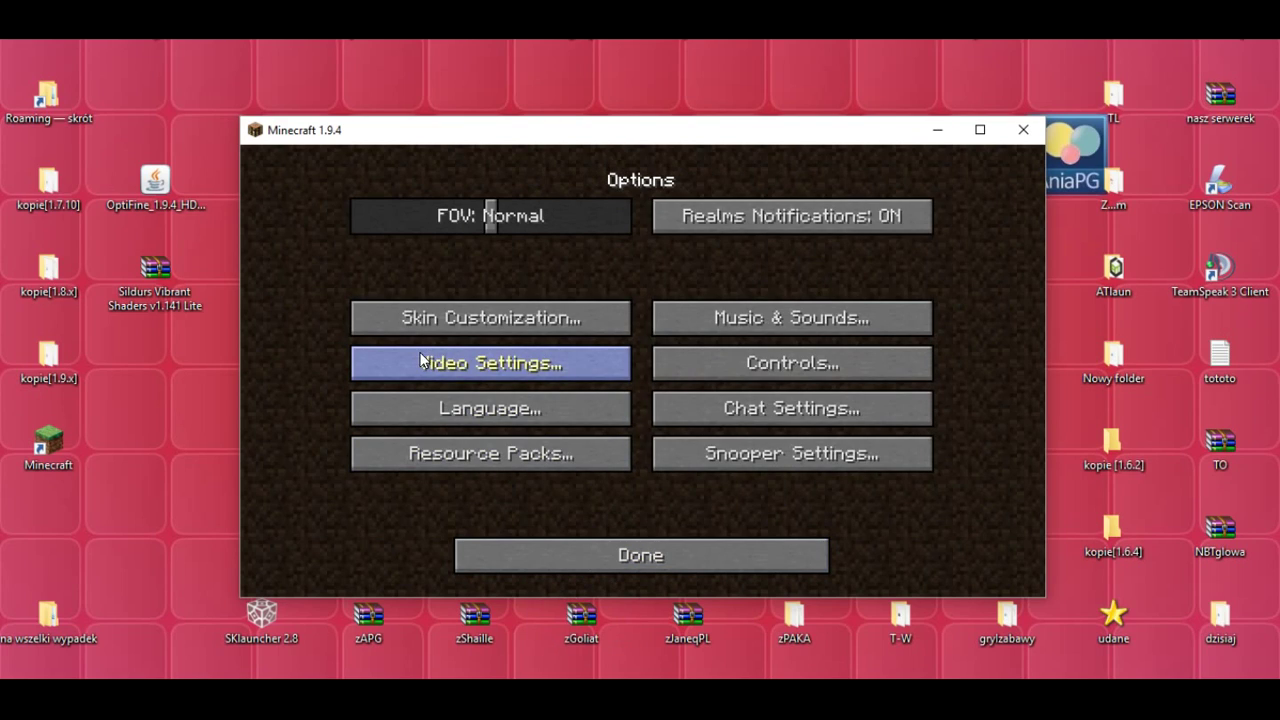
# Try to open the shader options from the video settings, and open the performance settings.
pyautogui.click(487, 364)
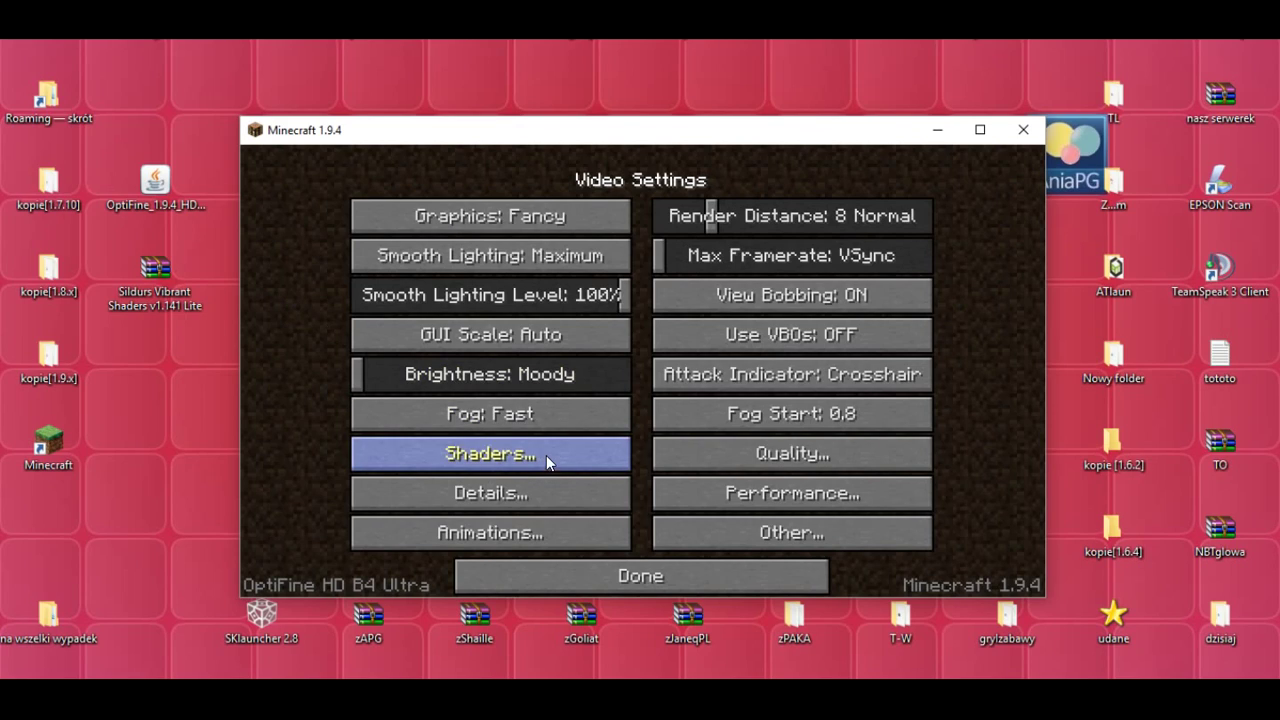
pyautogui.click(481, 453)
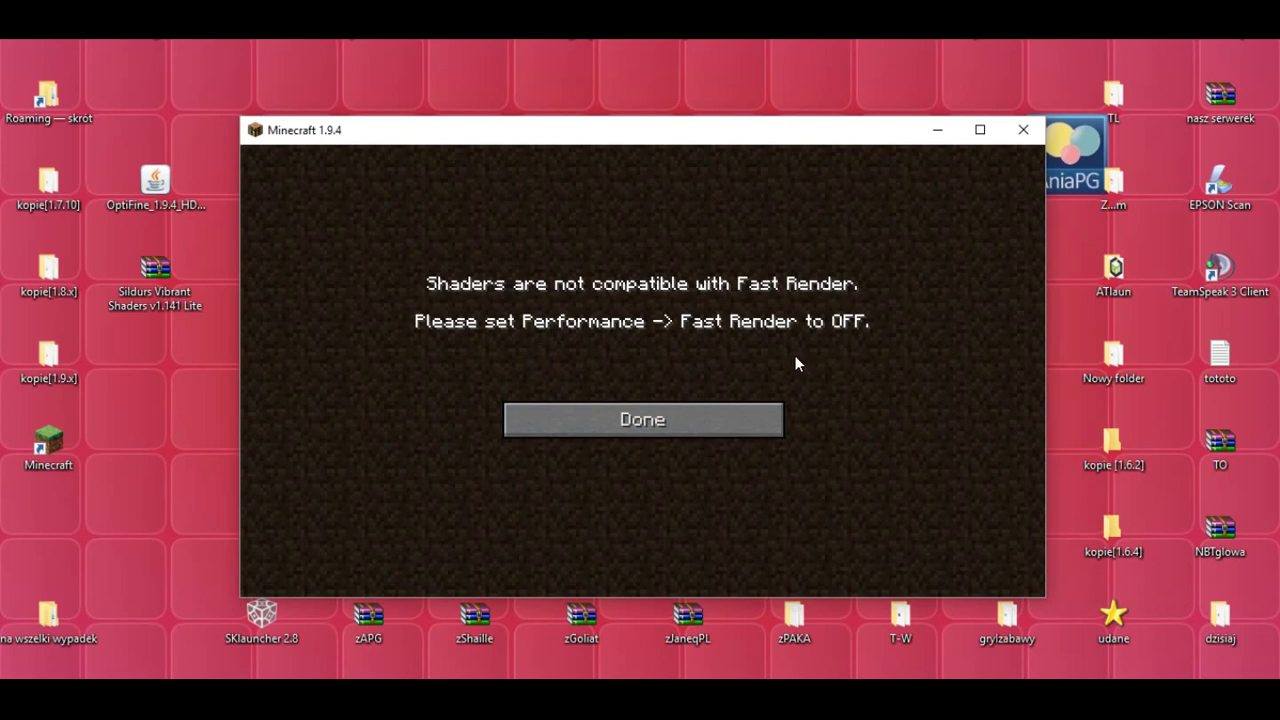
pyautogui.click(641, 421)
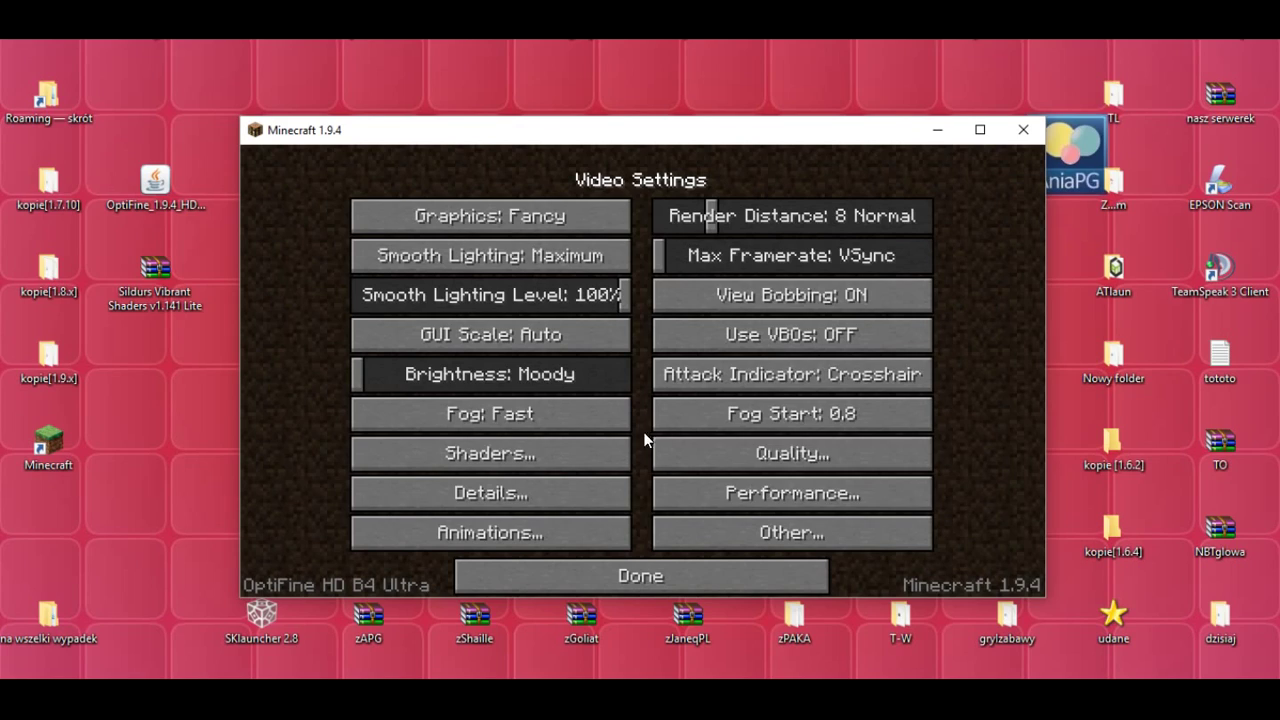
pyautogui.click(807, 492)
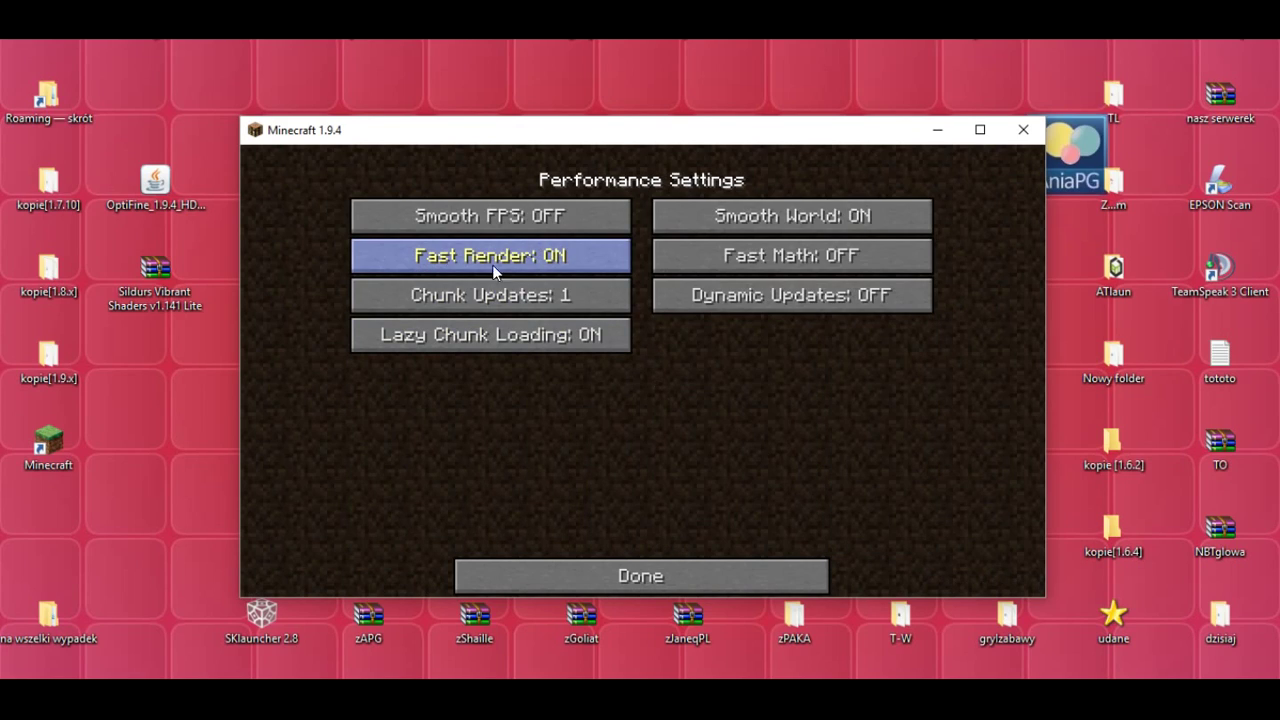